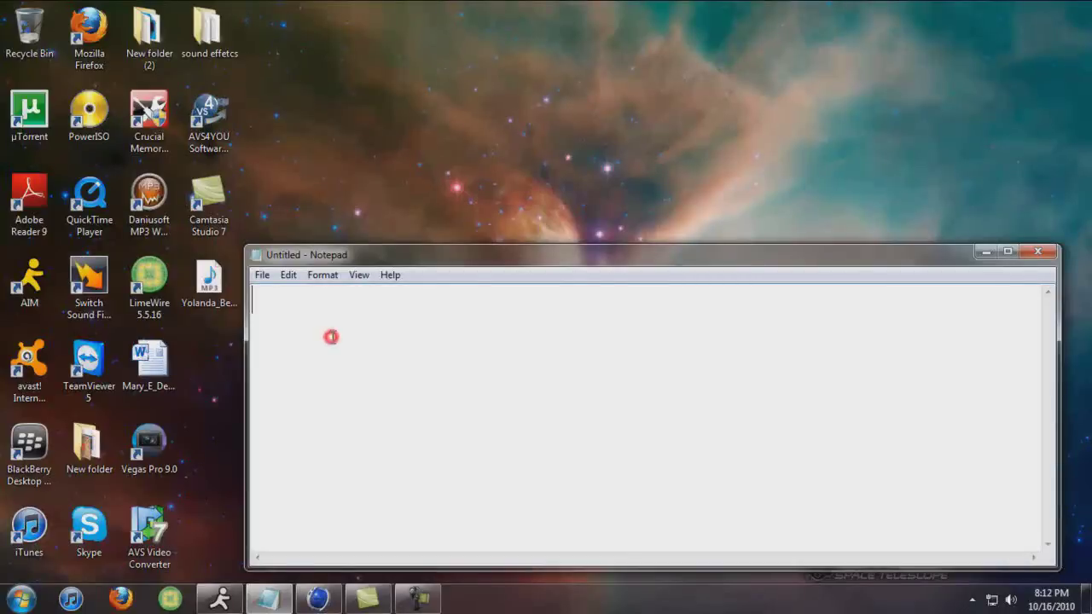
Type a Notepad intro on the MoGraph sound effector tutorial, starting with converting audio to WAV.
{"action": "type", "text": "Hello y"}
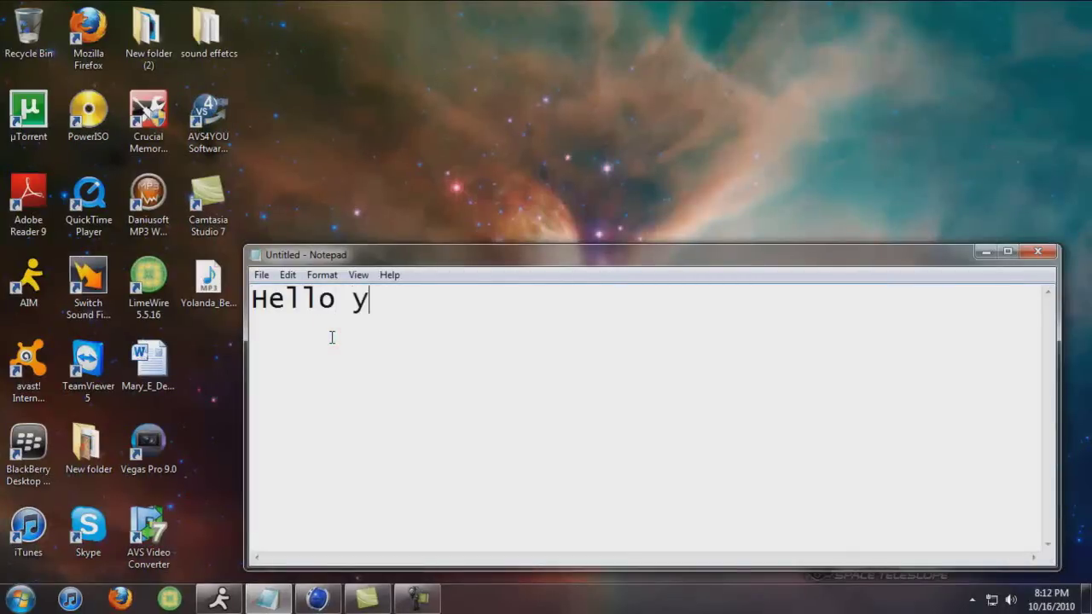
{"action": "type", "text": "outube its j"}
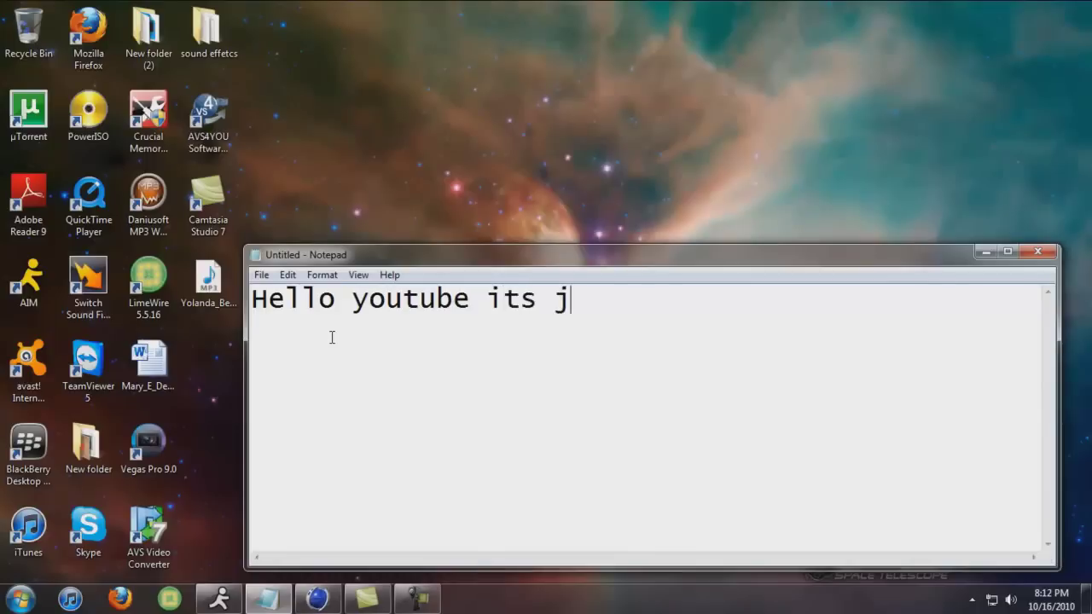
{"action": "type", "text": "uan ga"}
{"action": "key", "text": "BackSpace"}
{"action": "key", "text": "BackSpace"}
{"action": "type", "text": "ain with another tuto"}
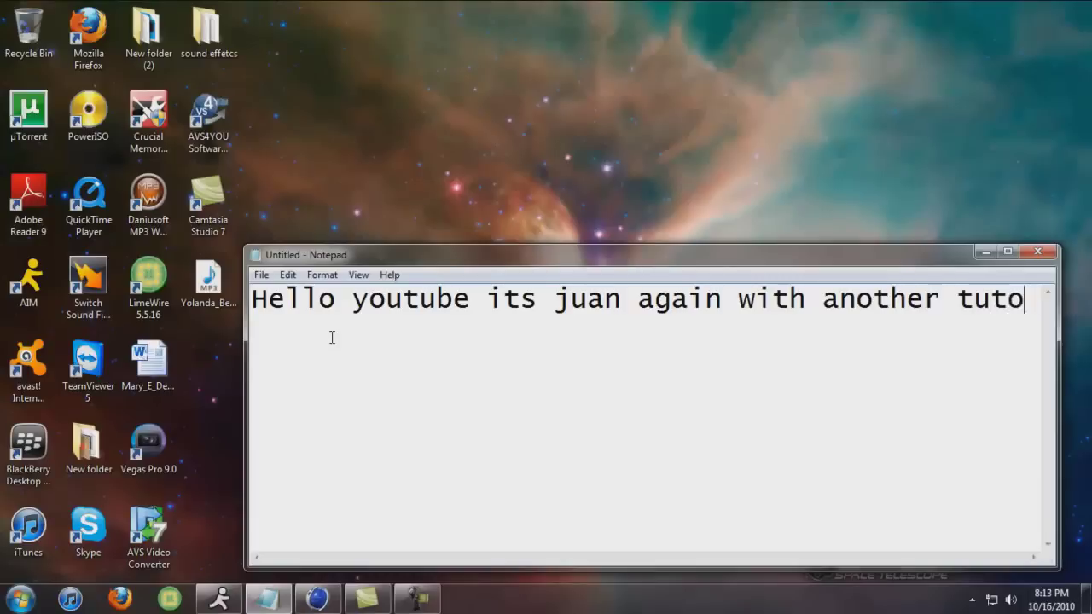
{"action": "type", "text": "rial.wwe"}
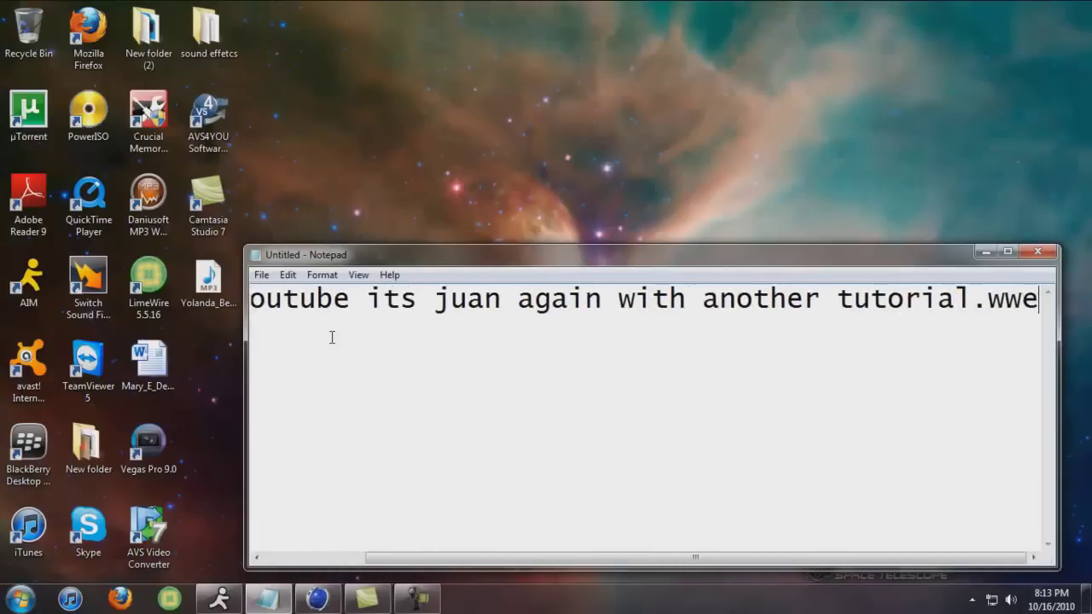
{"action": "type", "text": "eee"}
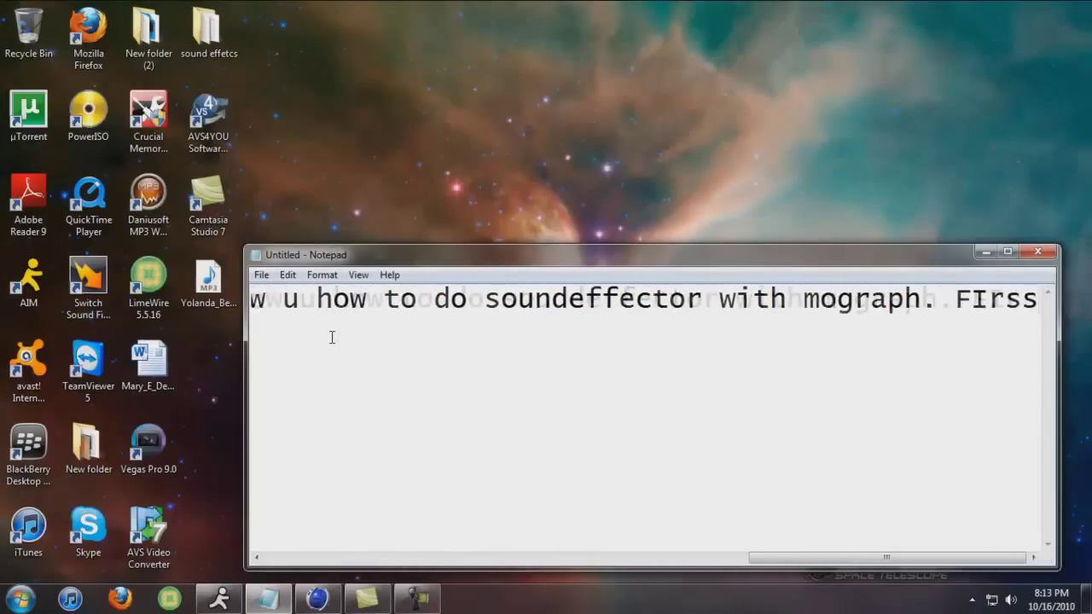
{"action": "type", "text": "convert a a"}
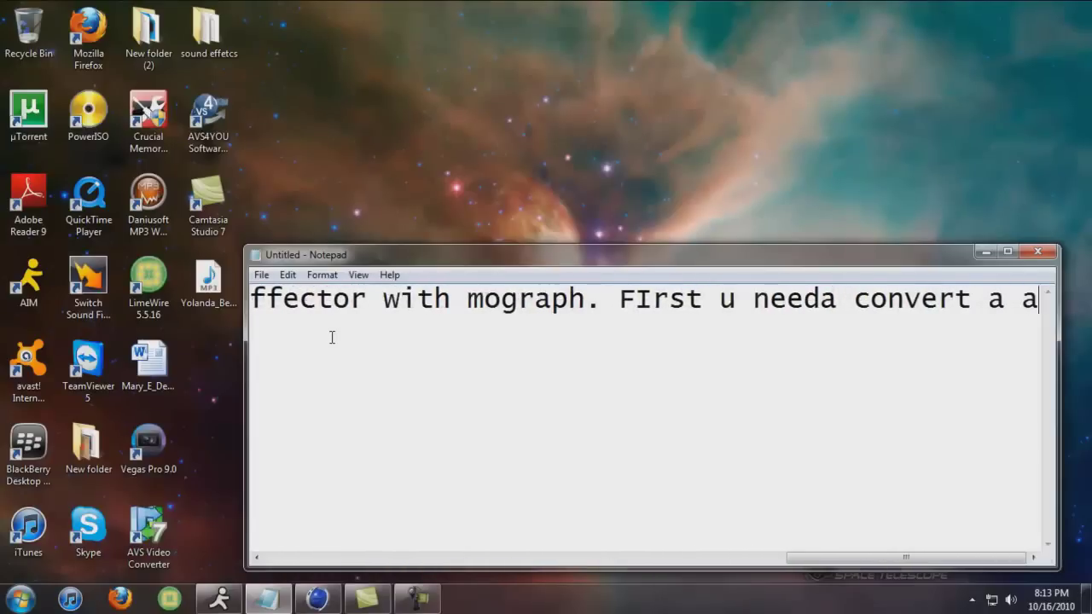
{"action": "type", "text": "udio file to "}
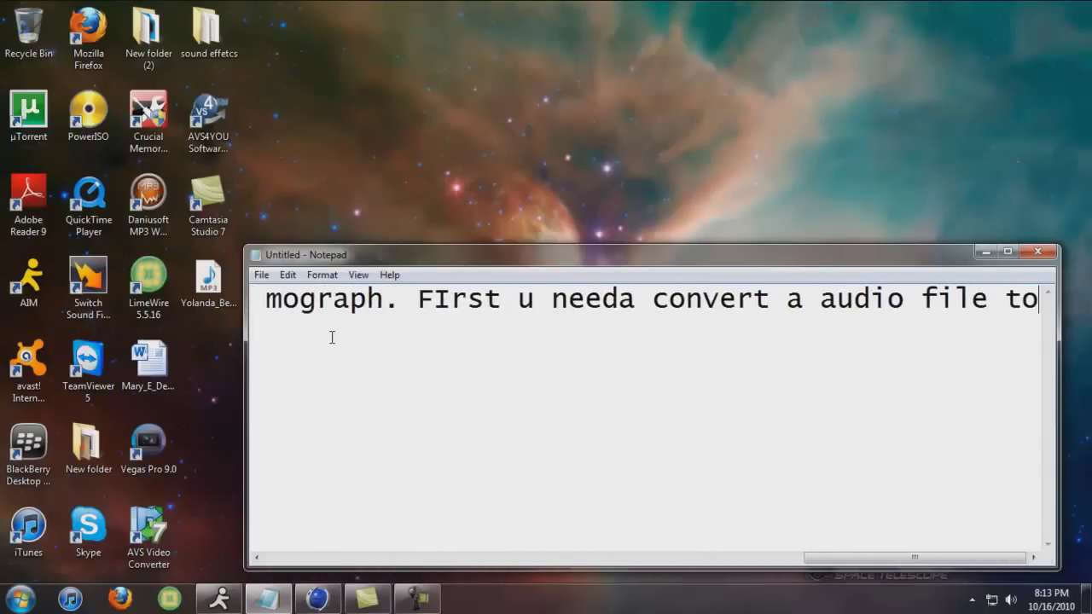
{"action": "type", "text": "wav format as shown "}
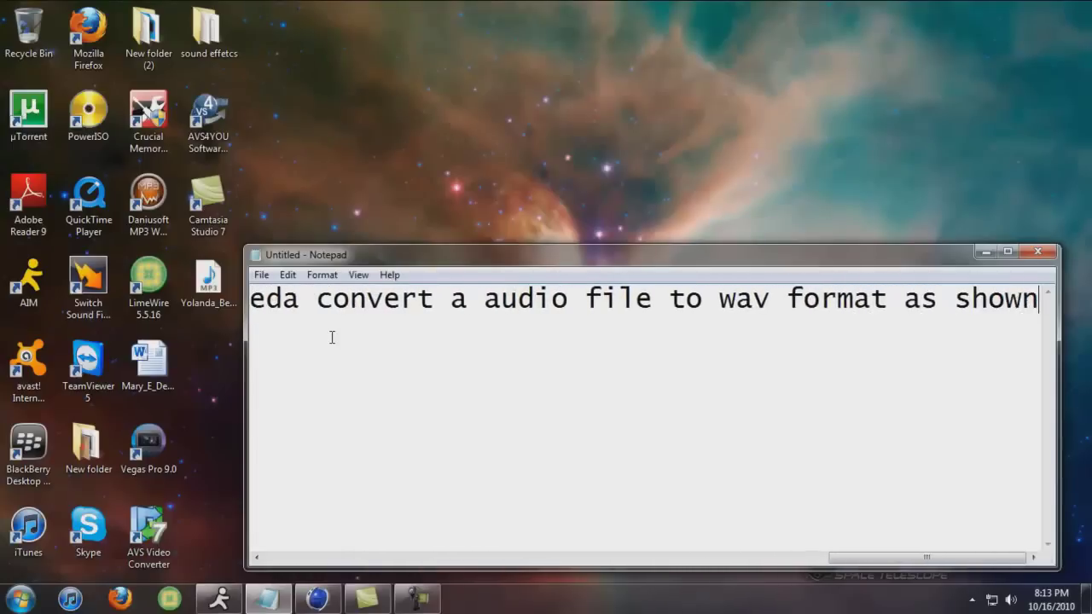
{"action": "type", "text": "."}
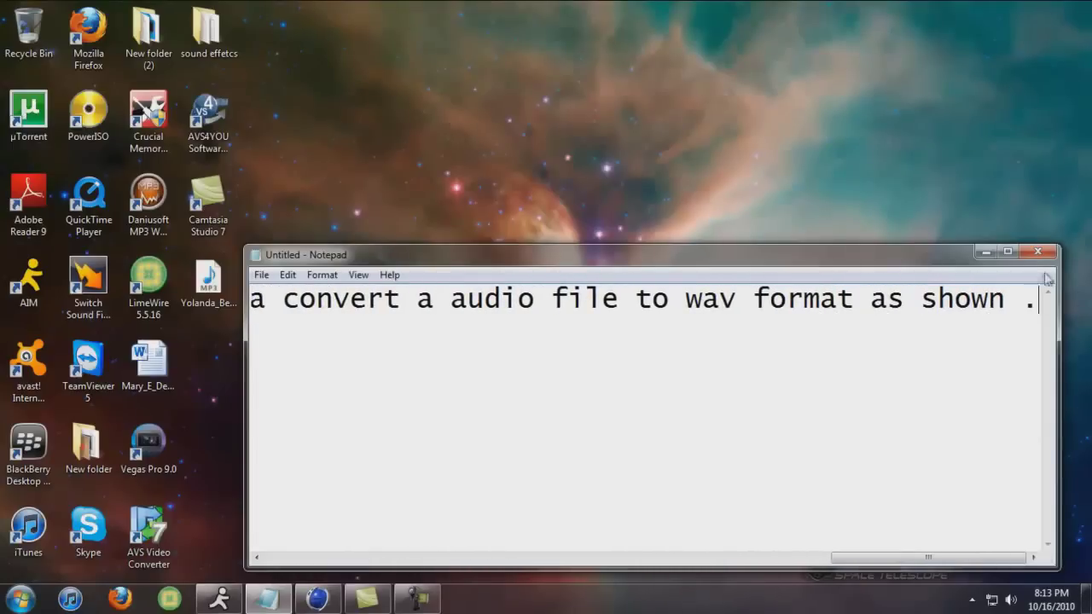
{"action": "left_click", "coordinate": [1038, 251]}
Discard the unsaved note and convert the desktop MP3 song to WAV in Daniusoft MP3 WAV Converter.
{"action": "left_click", "coordinate": [576, 298]}
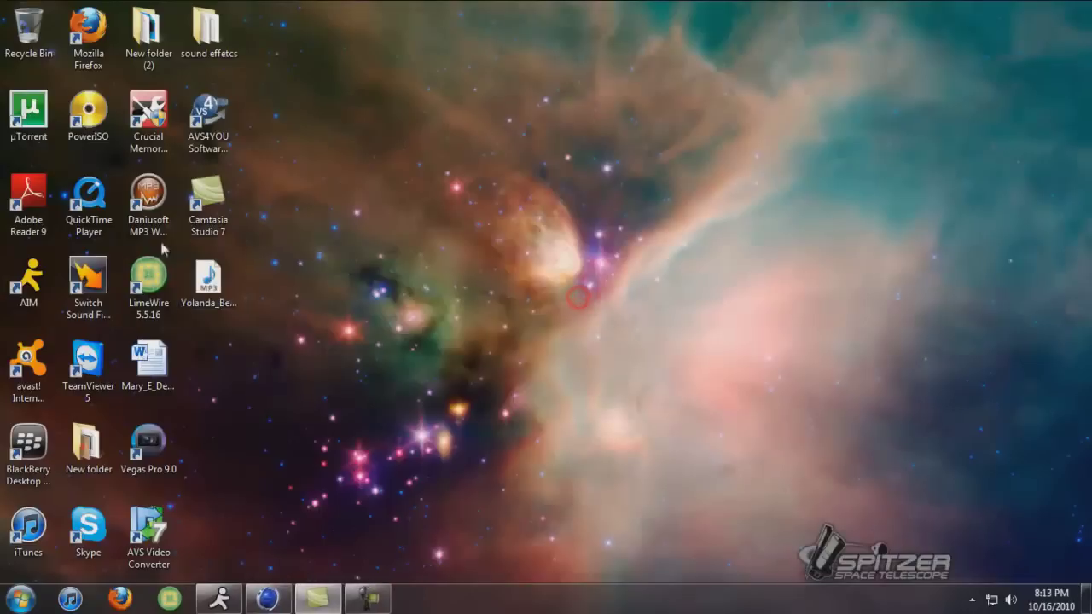
{"action": "double_click", "coordinate": [154, 210]}
{"action": "mouse_move", "coordinate": [205, 275]}
{"action": "left_mouse_down"}
{"action": "mouse_move", "coordinate": [809, 350]}
{"action": "mouse_move", "coordinate": [489, 209]}
{"action": "left_mouse_up"}
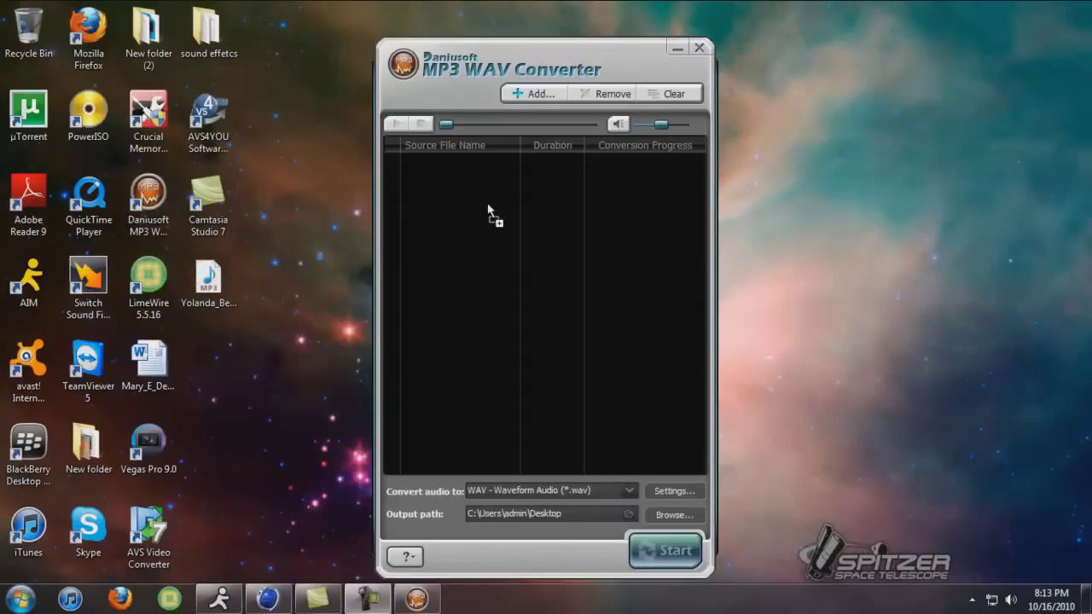
{"action": "left_click", "coordinate": [657, 549]}
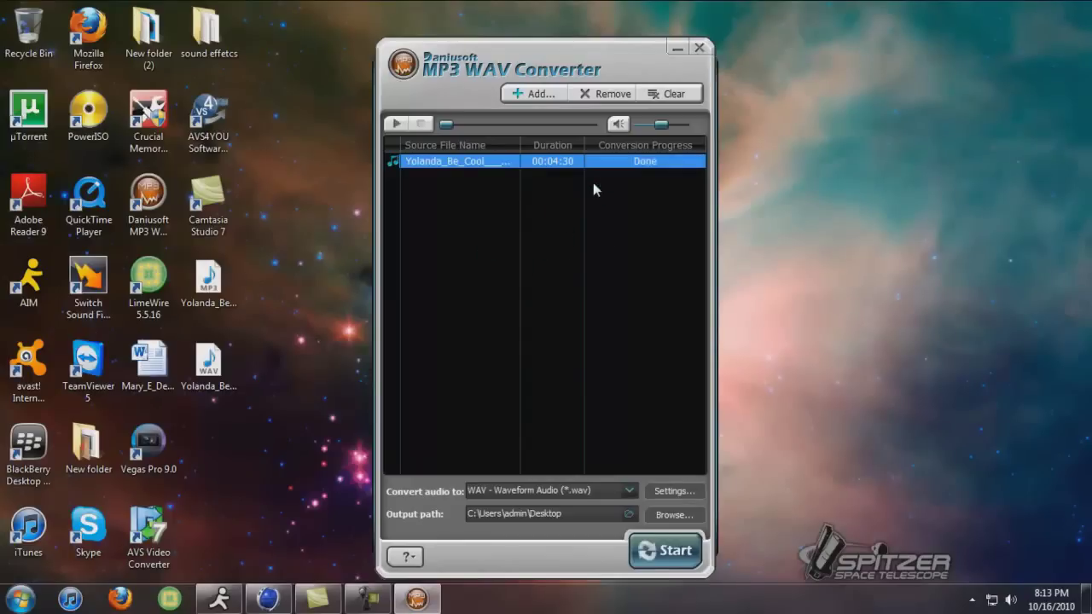
{"action": "left_click", "coordinate": [698, 48]}
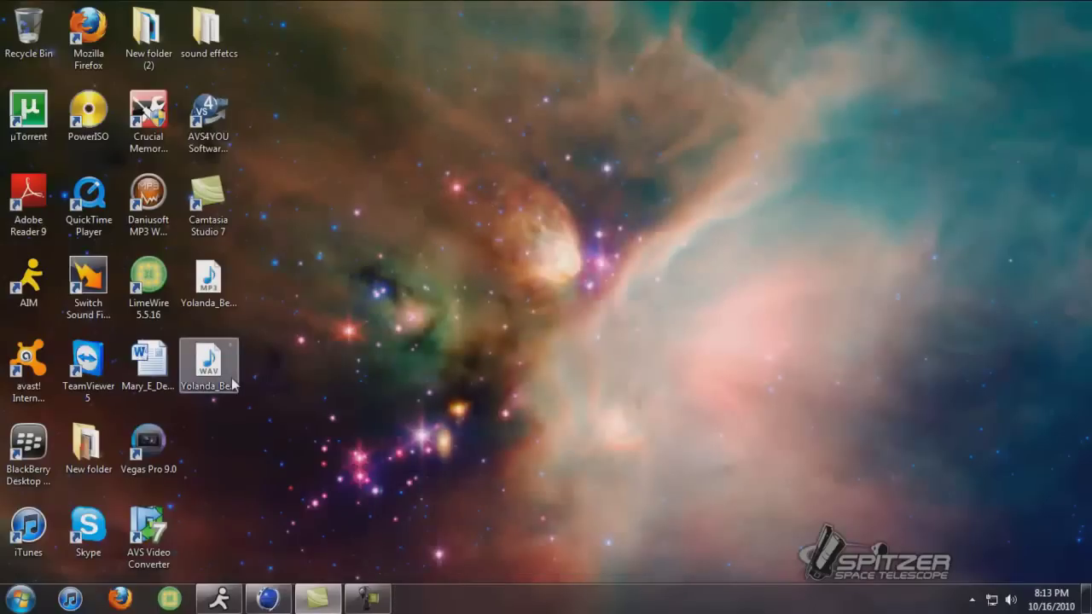
Move the original MP3 to the Recycle Bin and bring Cinema 4D back up.
{"action": "left_click_drag", "start_coordinate": [208, 281], "coordinate": [22, 43]}
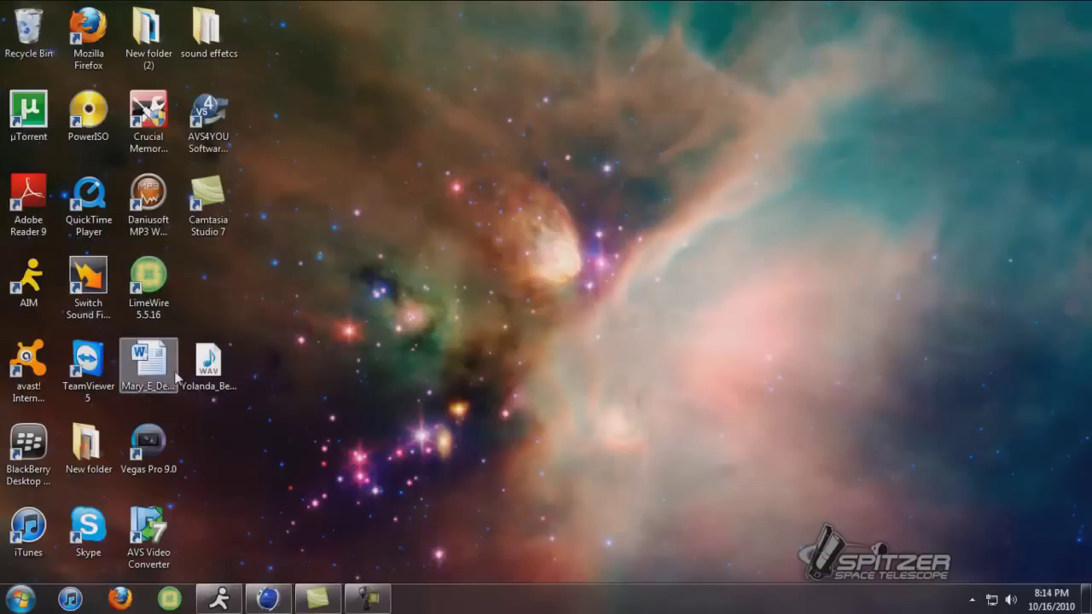
{"action": "left_click_drag", "start_coordinate": [197, 388], "coordinate": [213, 278]}
{"action": "left_click", "coordinate": [221, 256]}
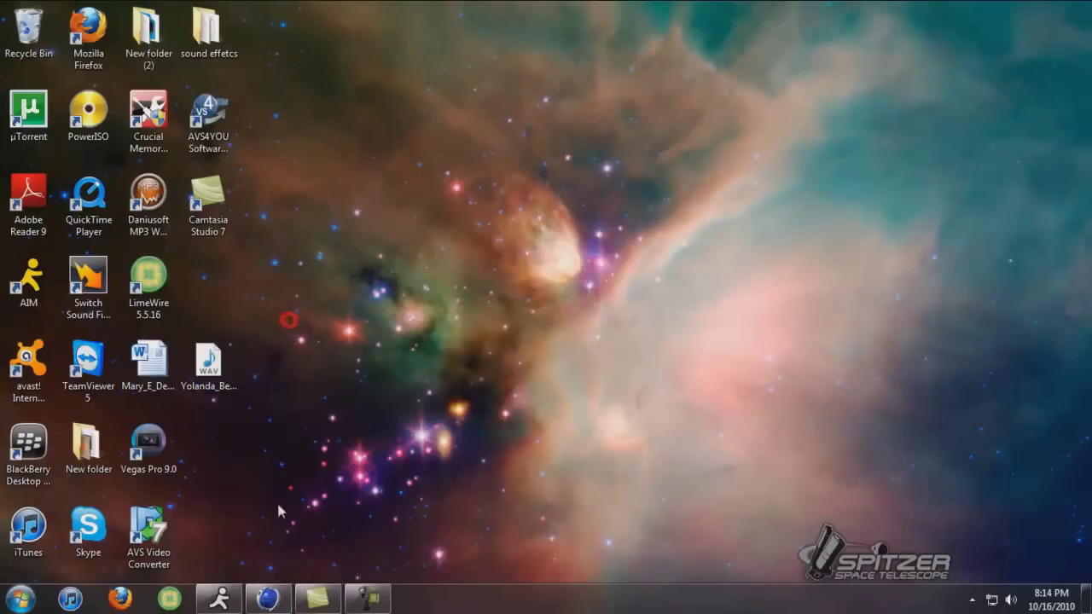
{"action": "left_click", "coordinate": [267, 601]}
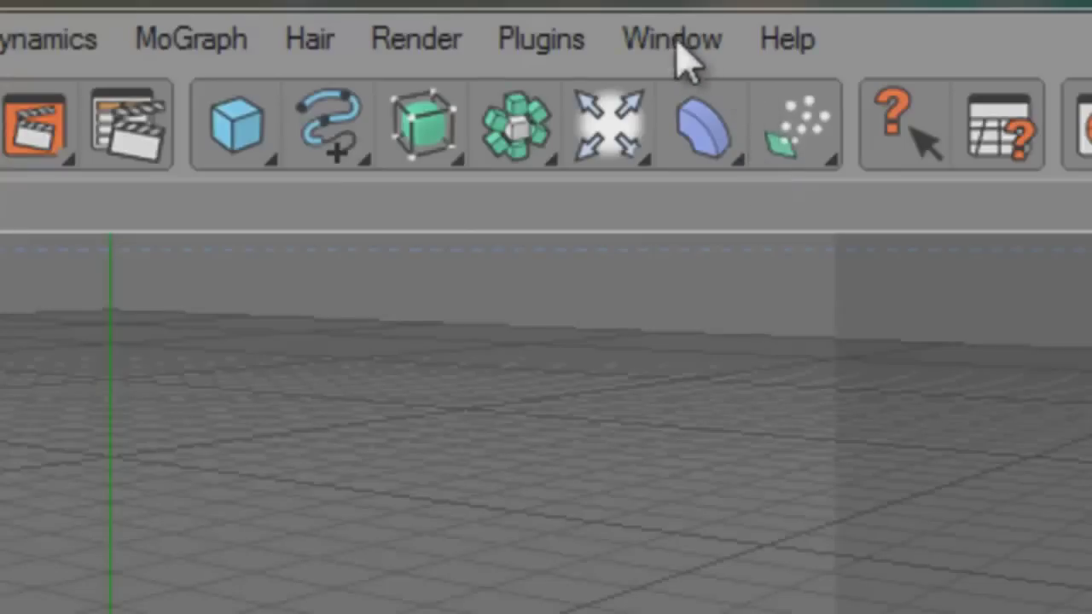
Add a 200 m-tall cylinder and narrow its radius to about 17.3 m.
{"action": "left_click", "coordinate": [250, 144]}
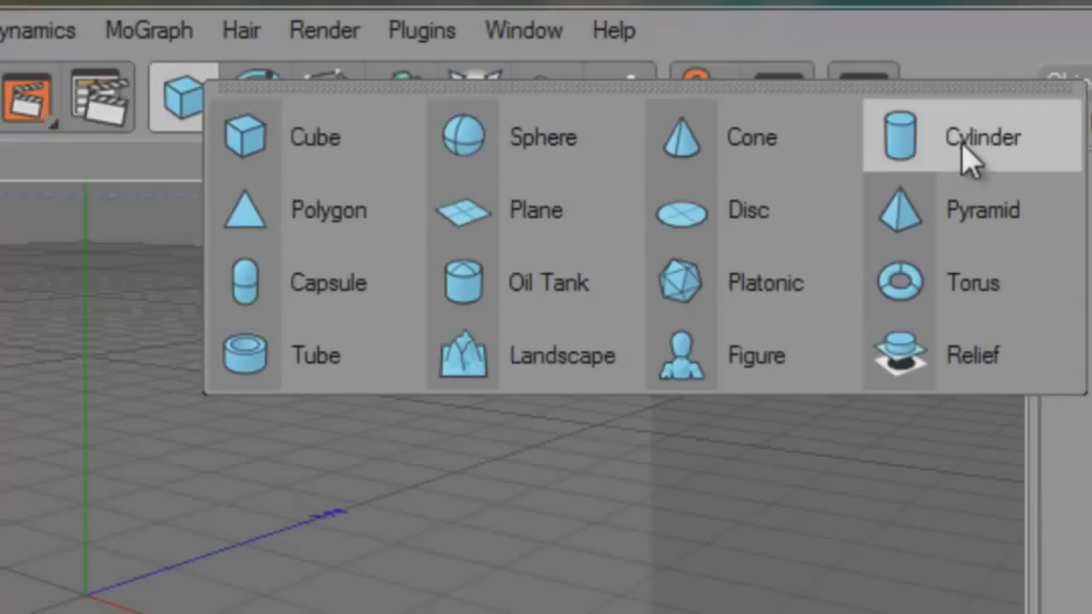
{"action": "left_click", "coordinate": [962, 145]}
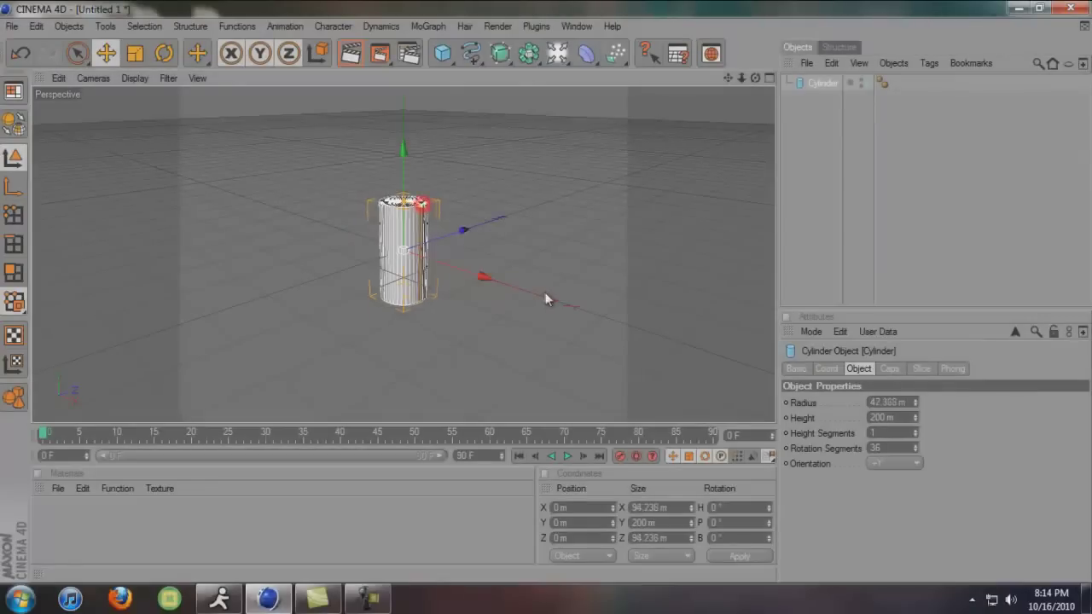
{"action": "left_click_drag", "start_coordinate": [419, 205], "coordinate": [408, 205]}
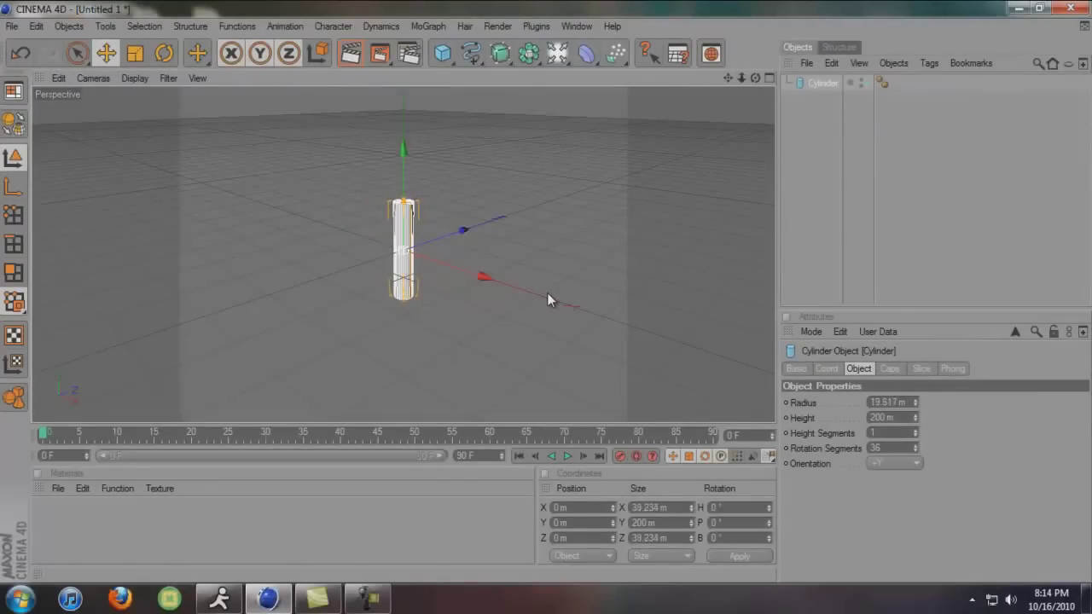
{"action": "left_click", "coordinate": [883, 195]}
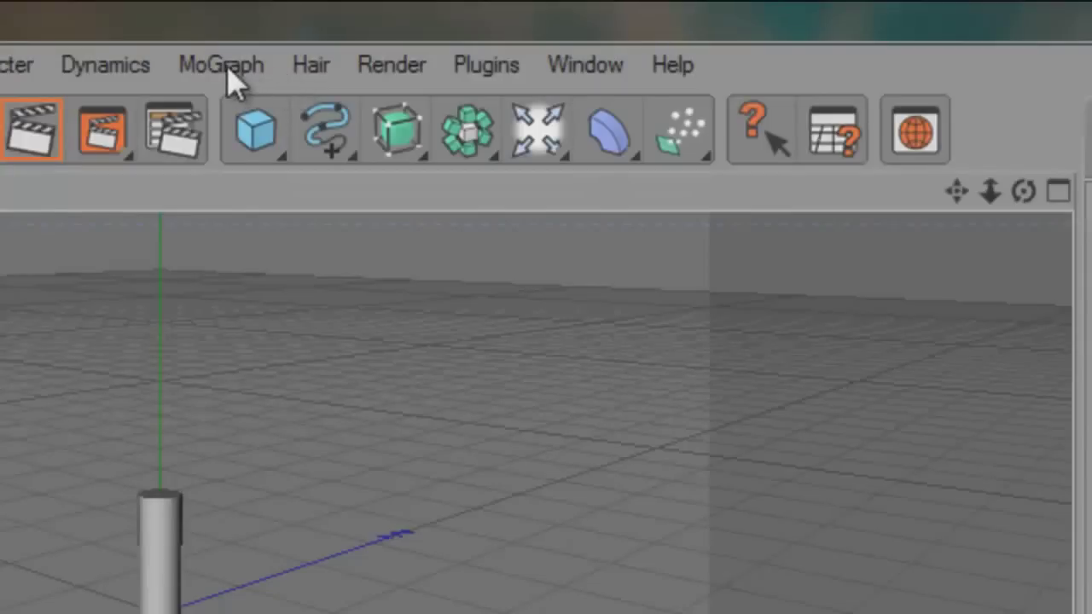
{"action": "left_click", "coordinate": [228, 71]}
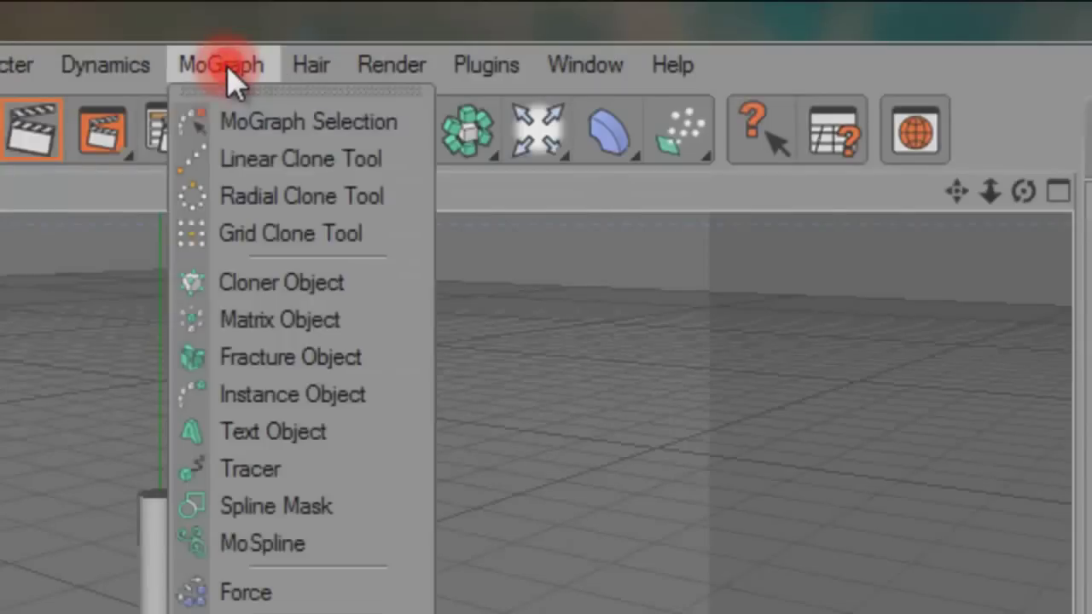
Add a Cloner, make the cylinder its child, and set the clone count to 17.
{"action": "left_click", "coordinate": [272, 290]}
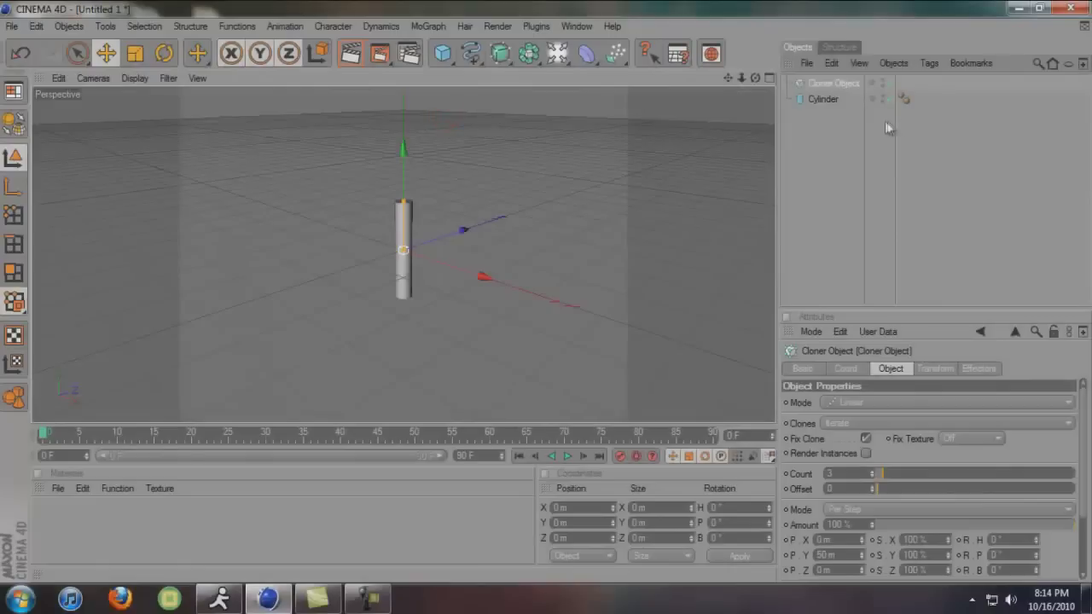
{"action": "left_click_drag", "start_coordinate": [858, 110], "coordinate": [829, 83]}
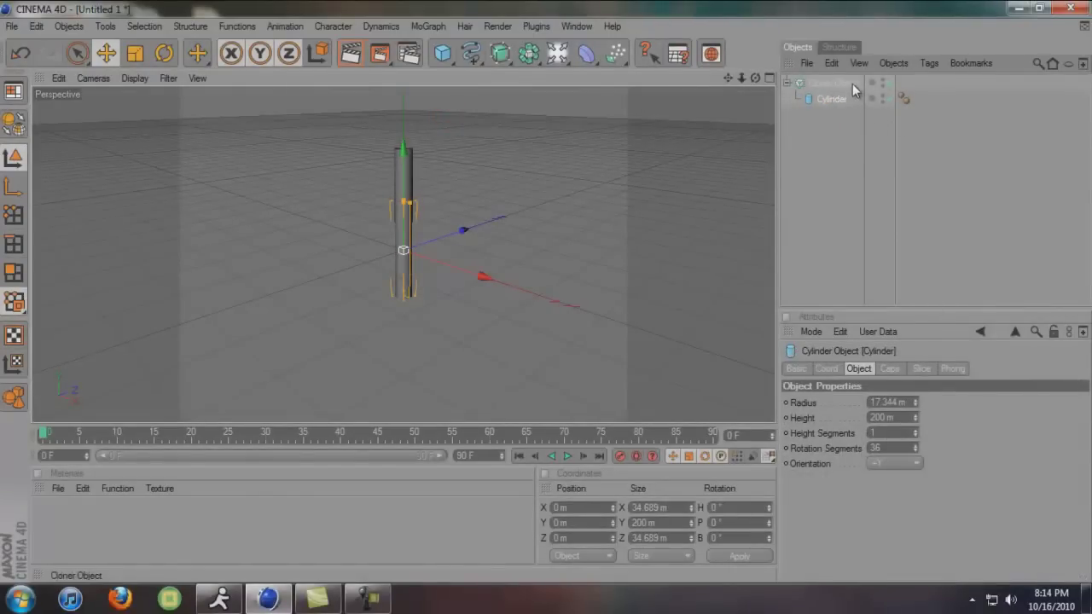
{"action": "left_click", "coordinate": [853, 83]}
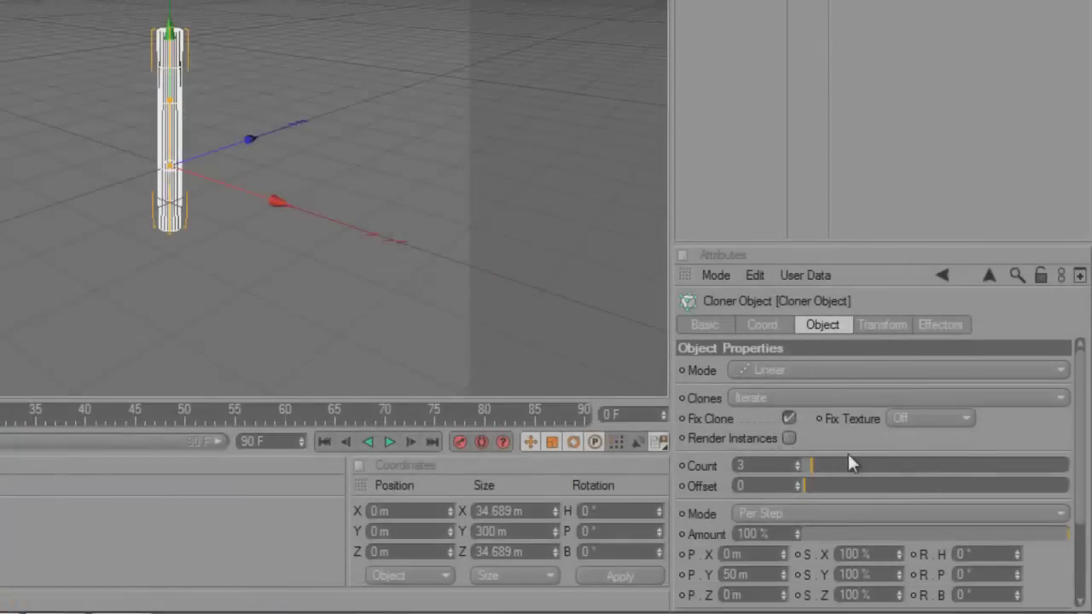
{"action": "left_click", "coordinate": [773, 465]}
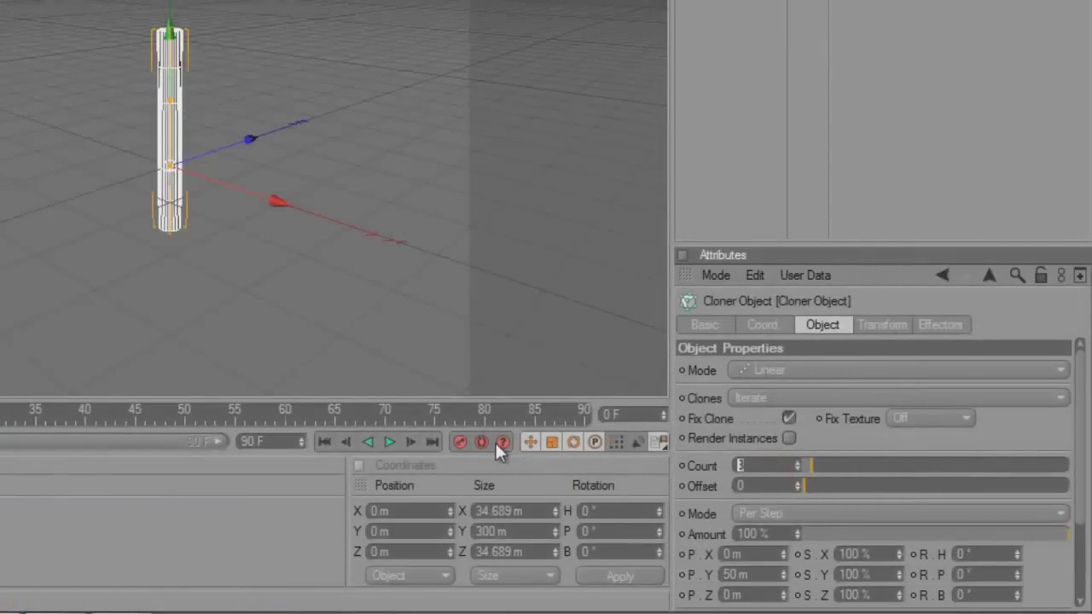
{"action": "type", "text": "17"}
{"action": "key", "text": "Return"}
{"action": "type", "text": "230"}
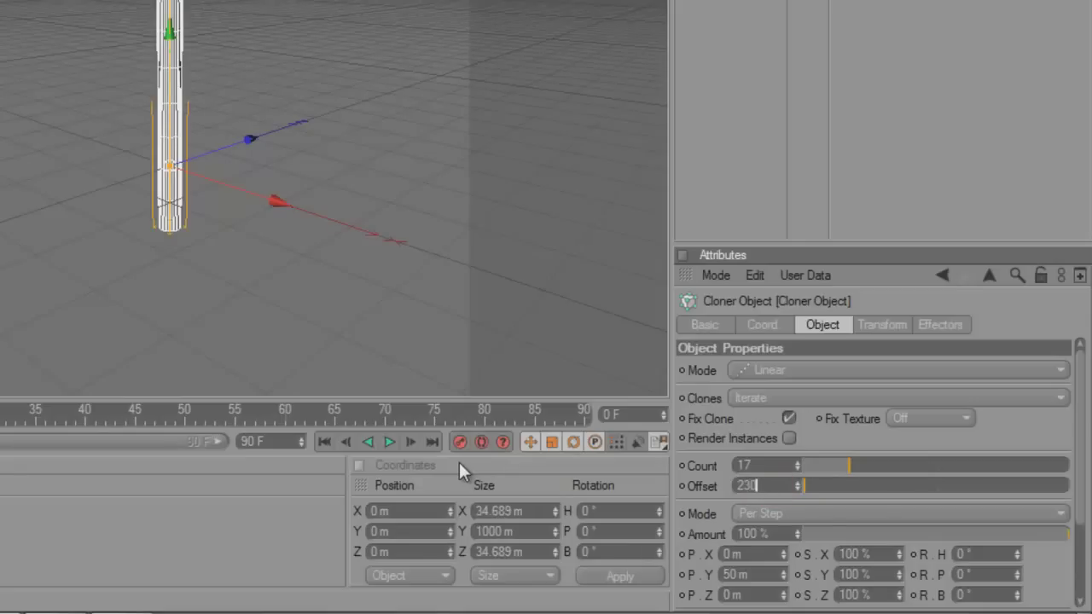
Try a clone offset of 230, then reset the offset to 0.
{"action": "key", "text": "Return"}
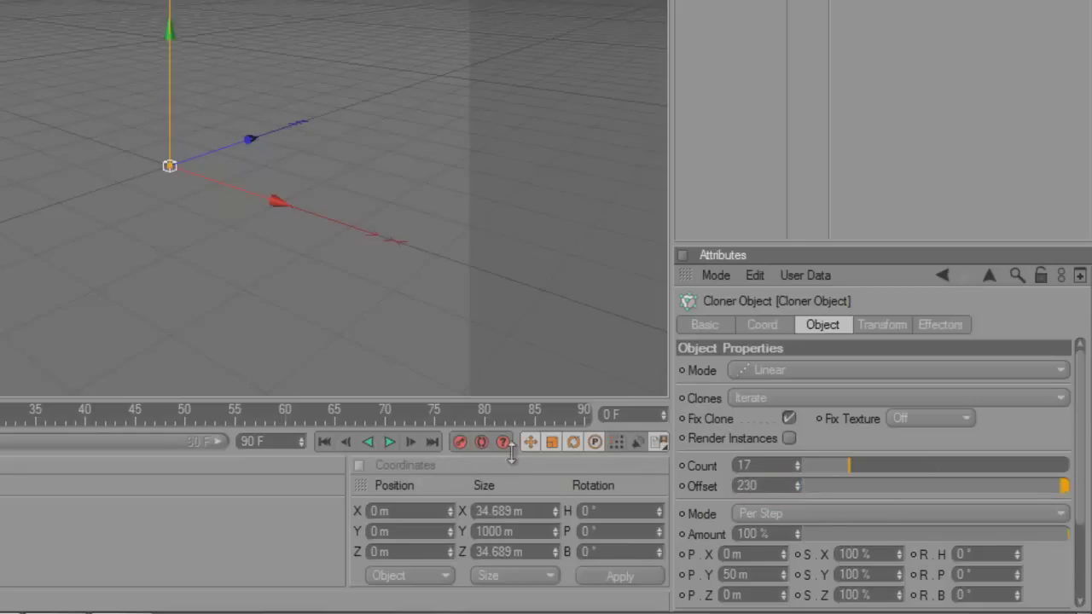
{"action": "left_click", "coordinate": [770, 484]}
{"action": "type", "text": "0"}
{"action": "key", "text": "Return"}
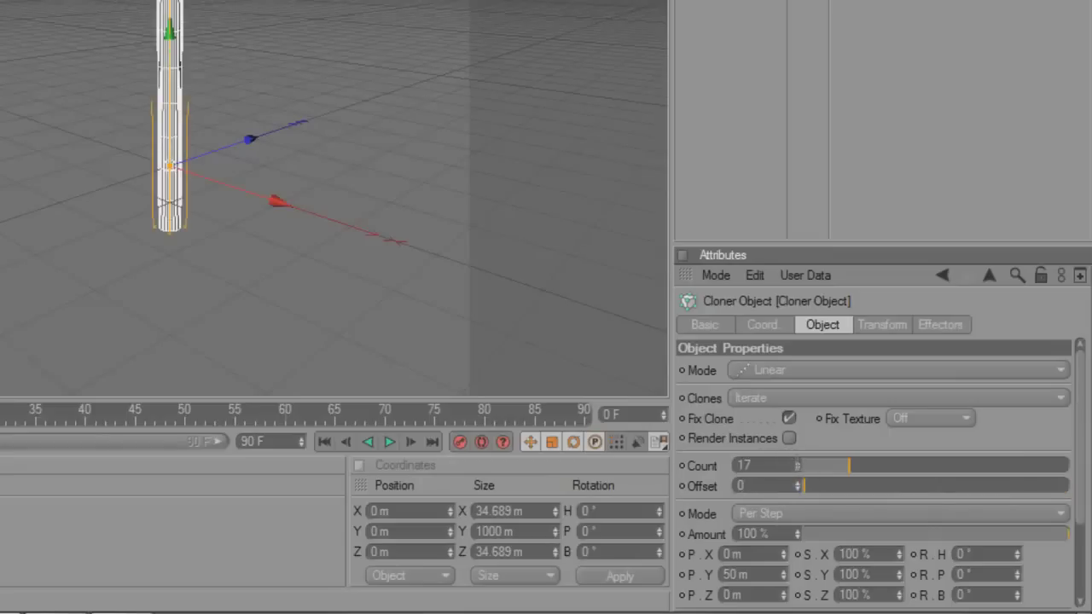
Switch the cloner to Radial mode on the XZ plane.
{"action": "left_click", "coordinate": [787, 376]}
{"action": "left_click", "coordinate": [791, 434]}
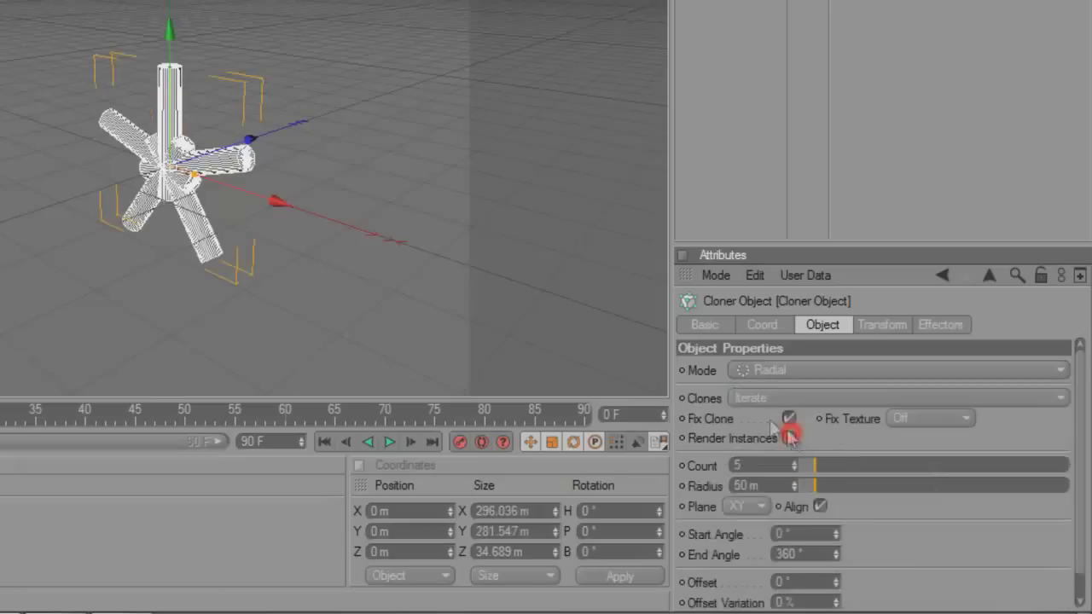
{"action": "left_click", "coordinate": [737, 507]}
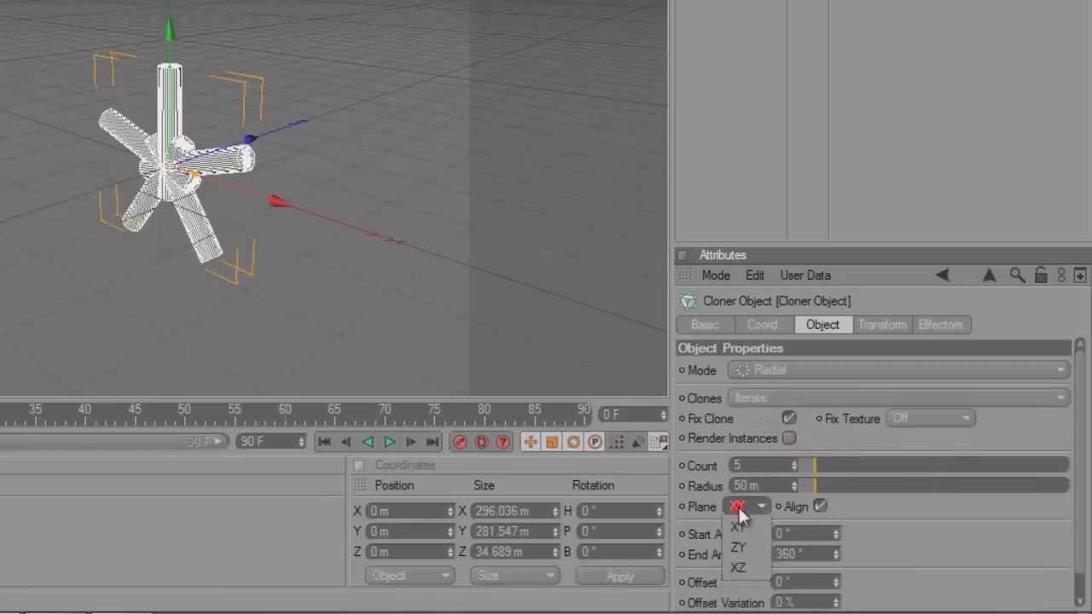
{"action": "left_click", "coordinate": [747, 563]}
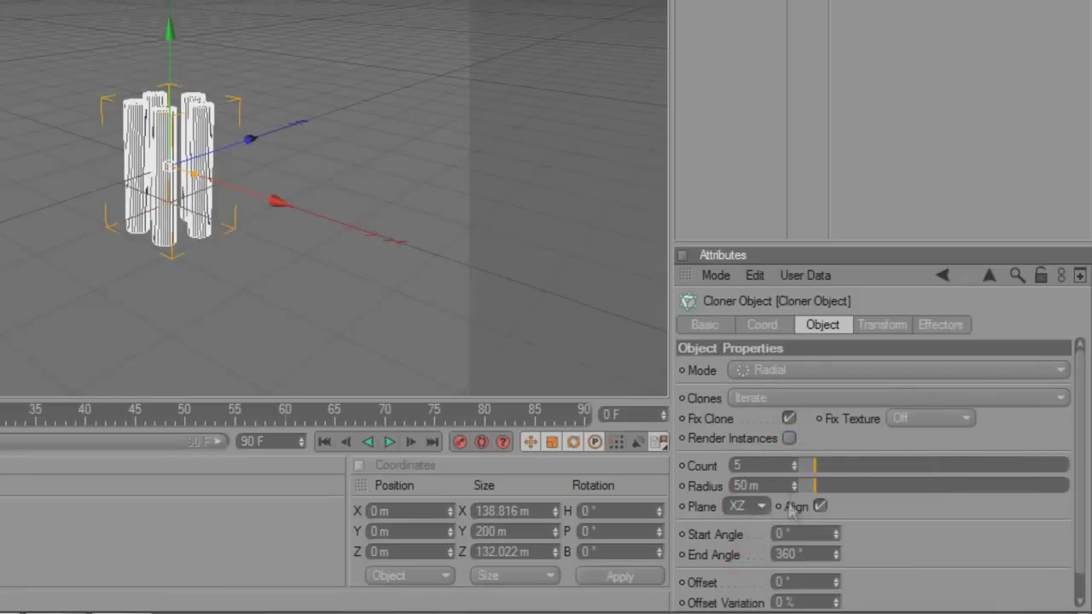
Set the radial ring to 17 clones with a 231 m radius.
{"action": "left_click_drag", "start_coordinate": [794, 468], "coordinate": [803, 480]}
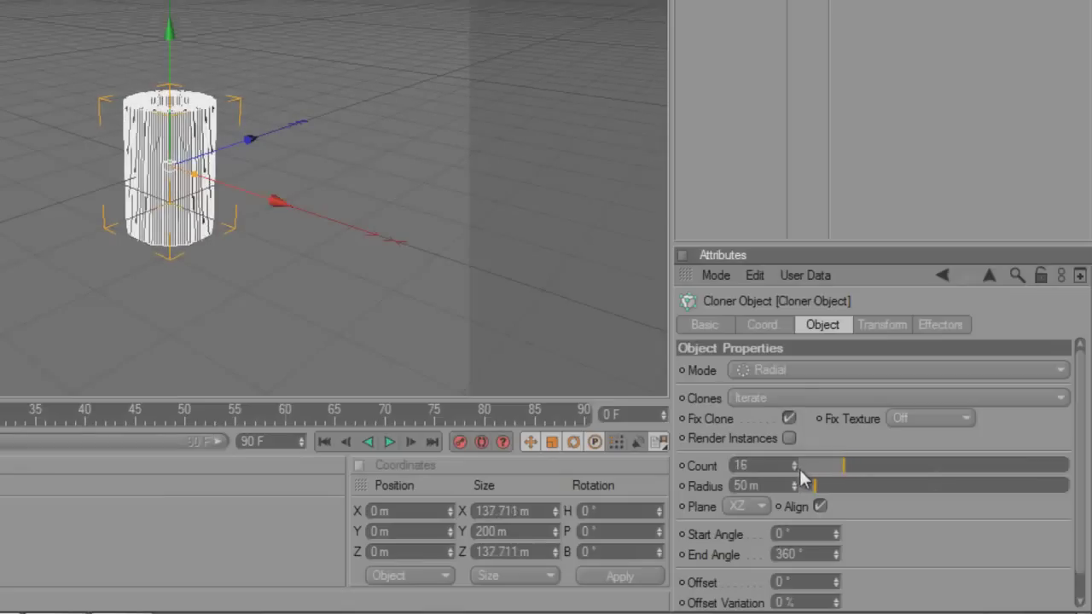
{"action": "left_click_drag", "start_coordinate": [794, 484], "coordinate": [792, 463]}
{"action": "left_click", "coordinate": [793, 463]}
{"action": "type", "text": "17"}
{"action": "key", "text": "Return"}
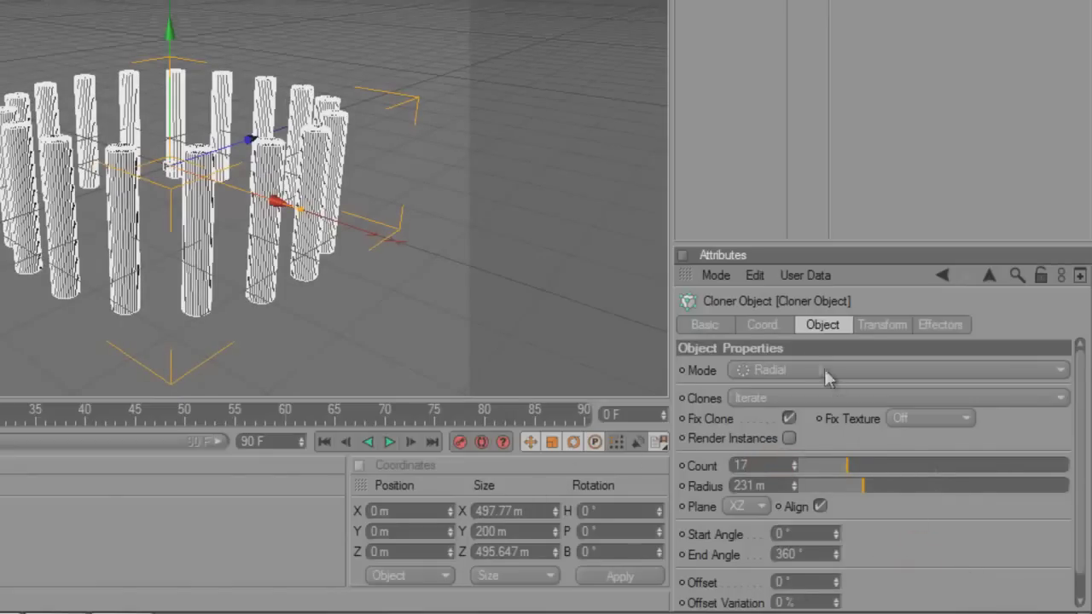
{"action": "left_click", "coordinate": [769, 155]}
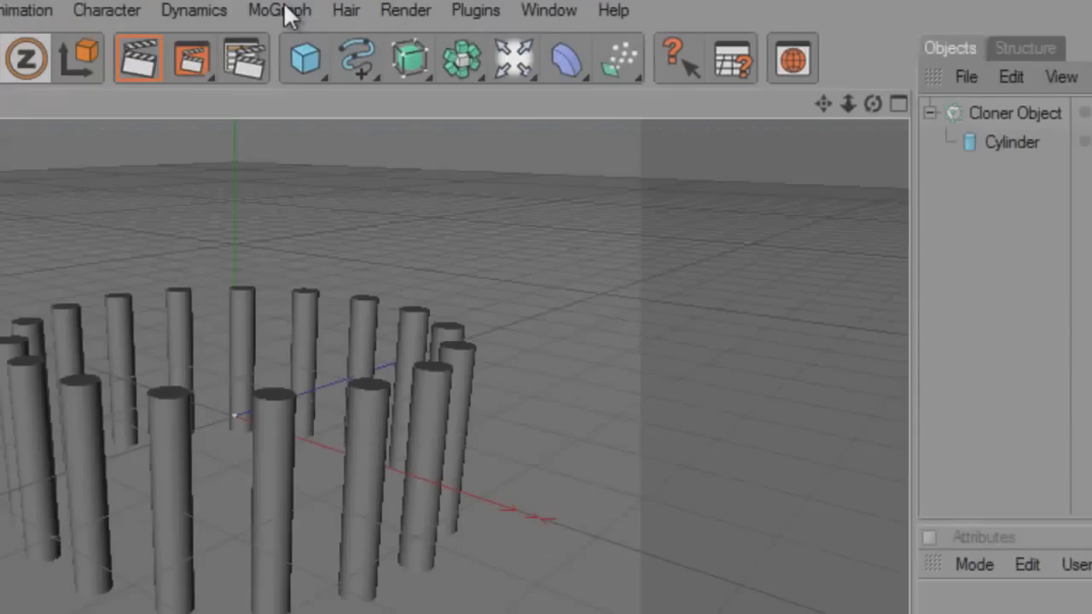
{"action": "left_click", "coordinate": [290, 17]}
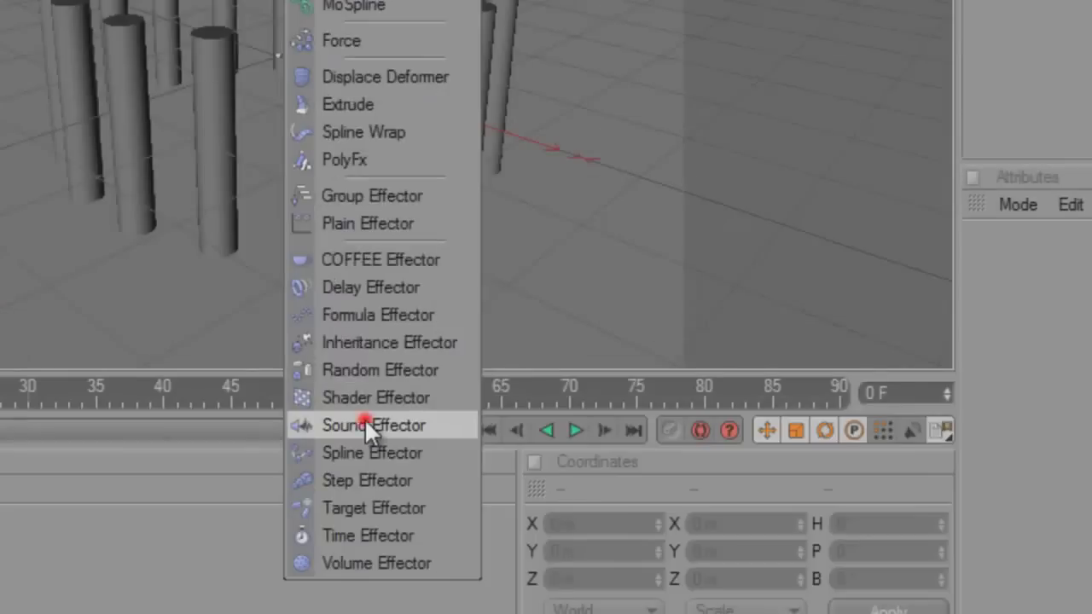
Add a Sound Effector and link it into the Cloner's Effectors list.
{"action": "left_click", "coordinate": [364, 420]}
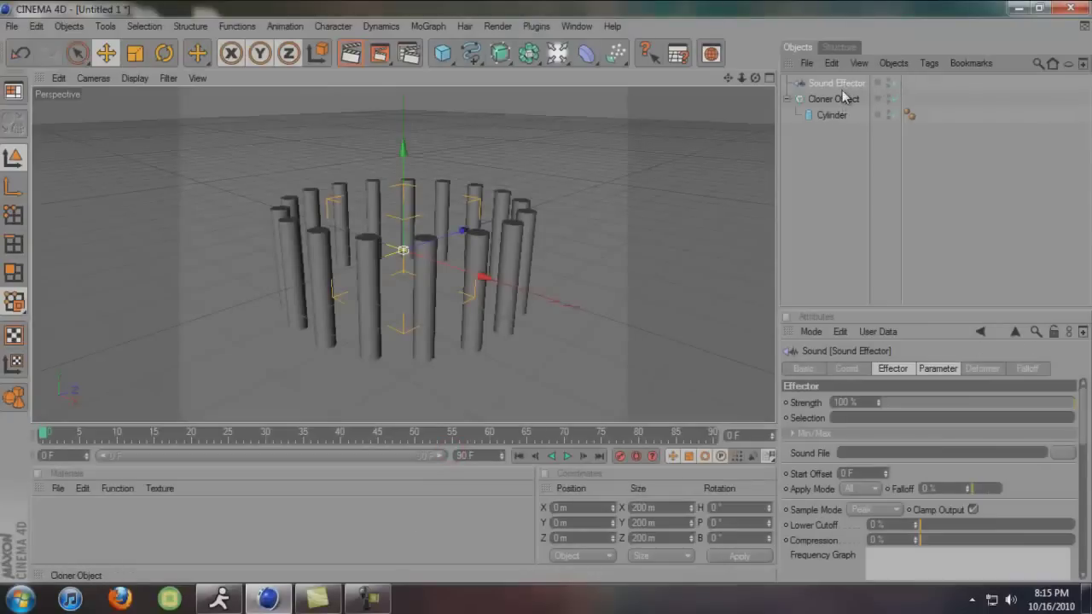
{"action": "left_click", "coordinate": [835, 99]}
{"action": "left_click", "coordinate": [993, 368]}
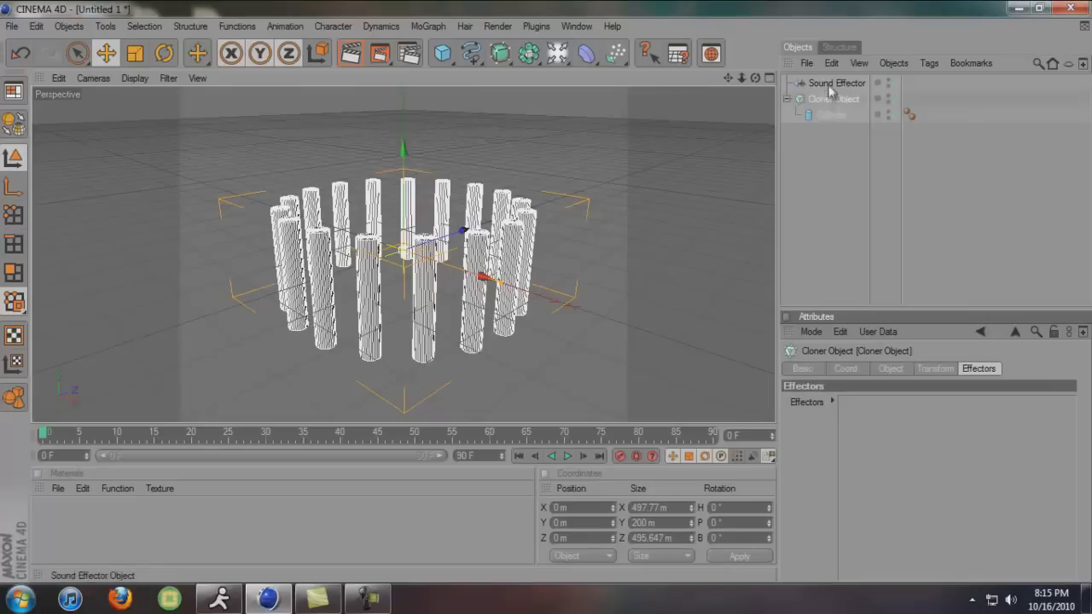
{"action": "left_click_drag", "start_coordinate": [832, 83], "coordinate": [947, 482]}
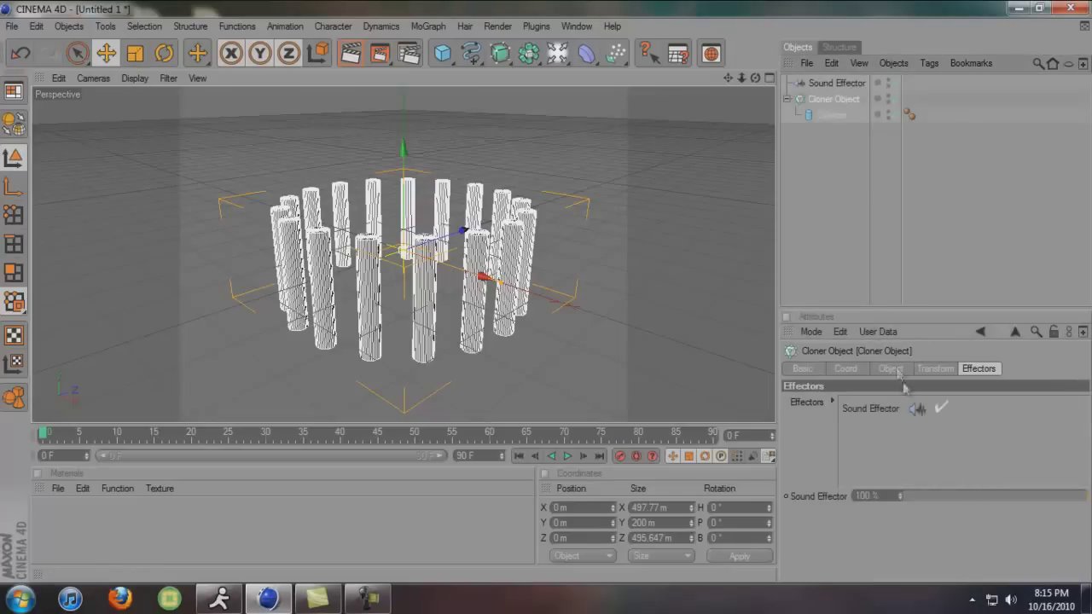
{"action": "left_click", "coordinate": [859, 209]}
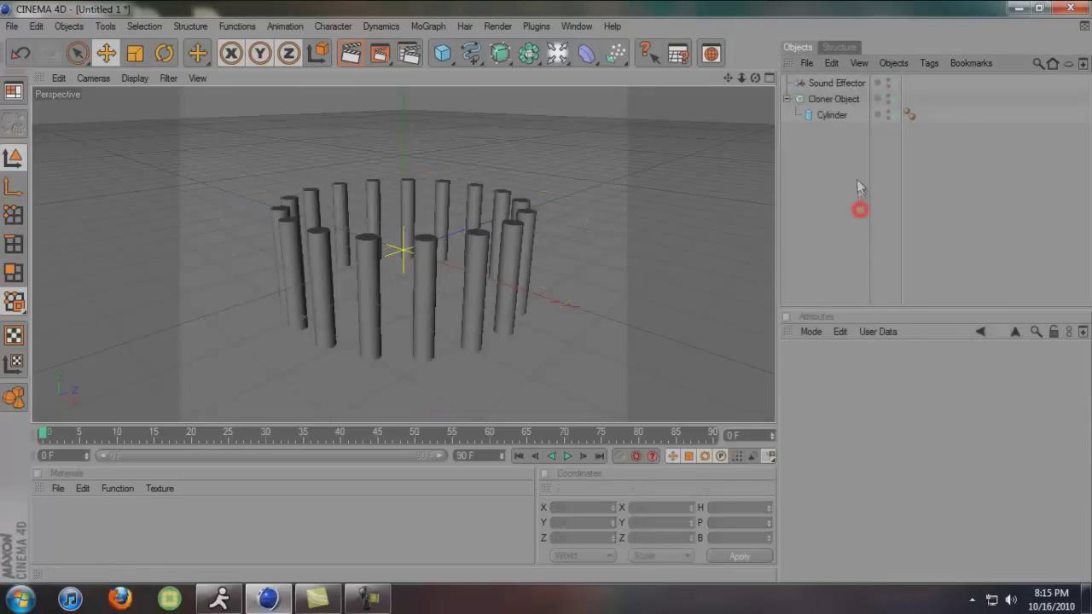
Load the desktop WAV song as the Sound Effector's sound file.
{"action": "left_click", "coordinate": [849, 85]}
{"action": "left_click", "coordinate": [905, 370]}
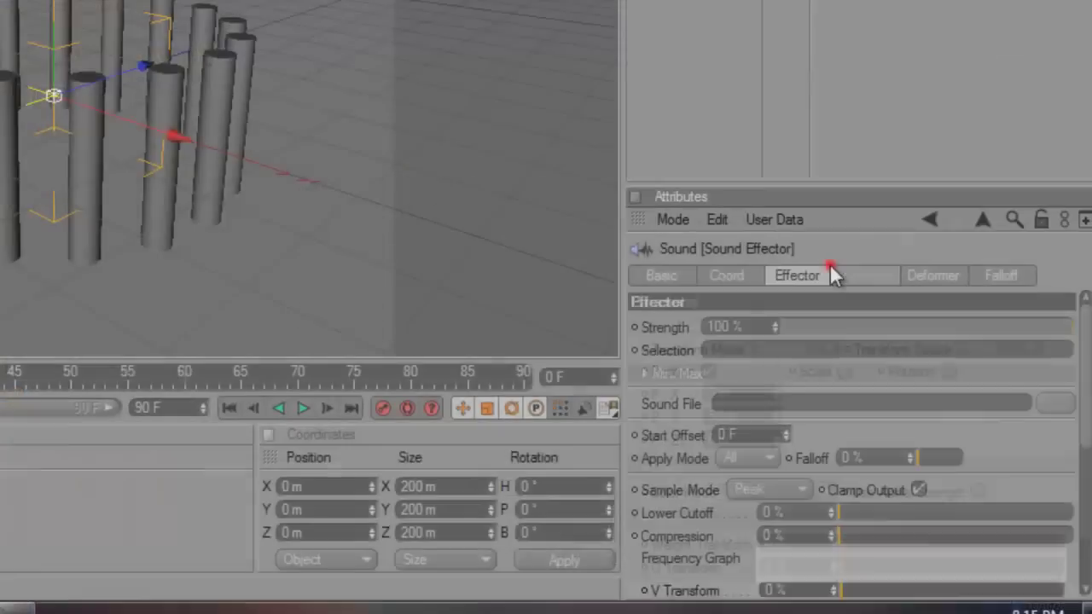
{"action": "left_click", "coordinate": [1056, 403]}
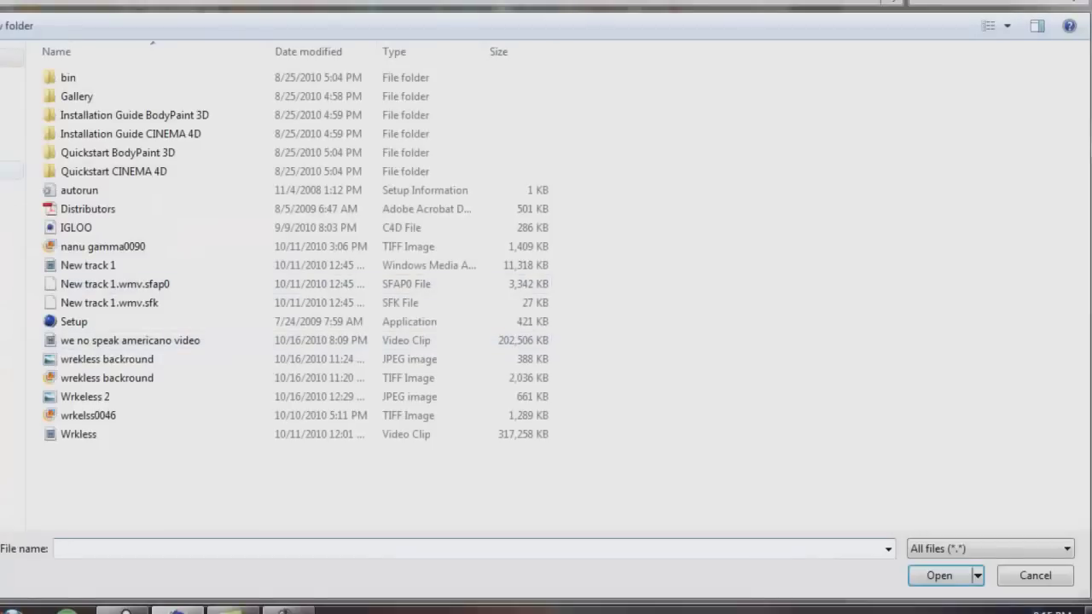
{"action": "left_click", "coordinate": [12, 77]}
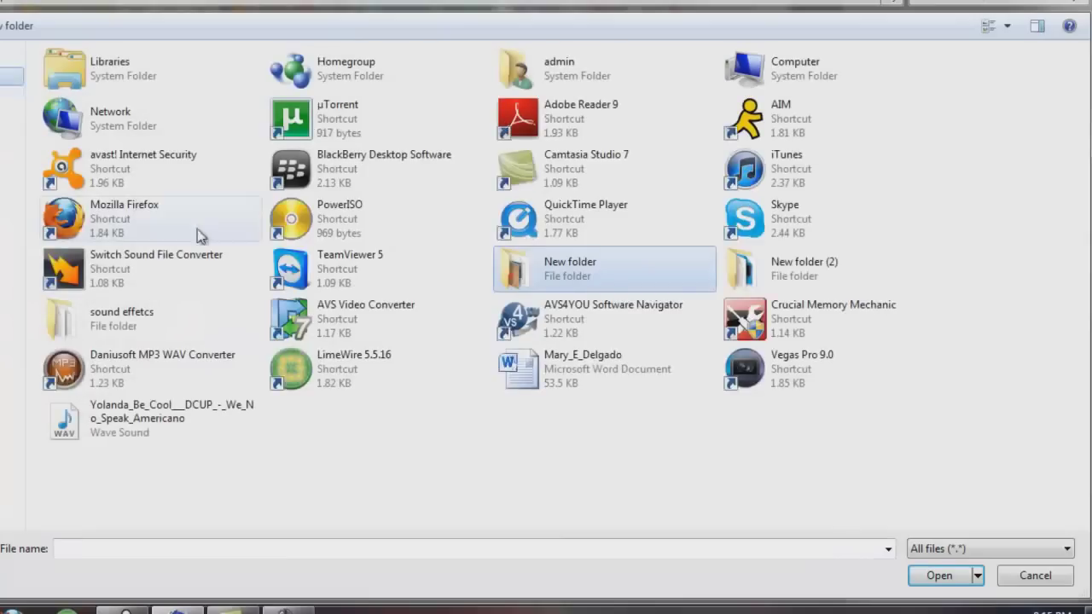
{"action": "double_click", "coordinate": [212, 427]}
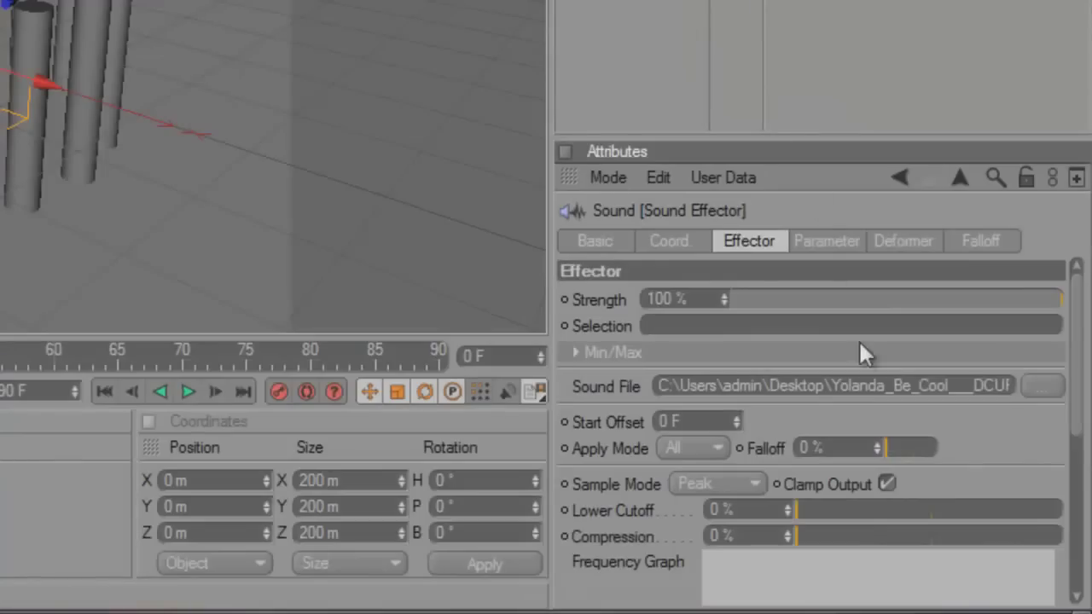
{"action": "left_click", "coordinate": [706, 445]}
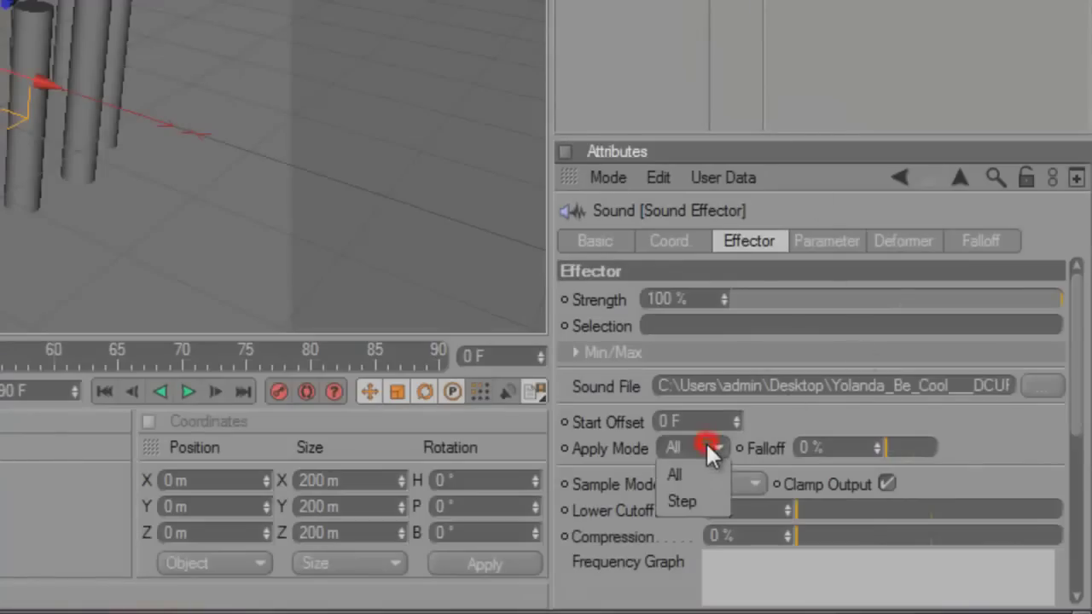
Set the Sound Effector's Apply Mode to Step and Sample Mode to Switch.
{"action": "left_click", "coordinate": [706, 502]}
{"action": "left_click", "coordinate": [698, 485]}
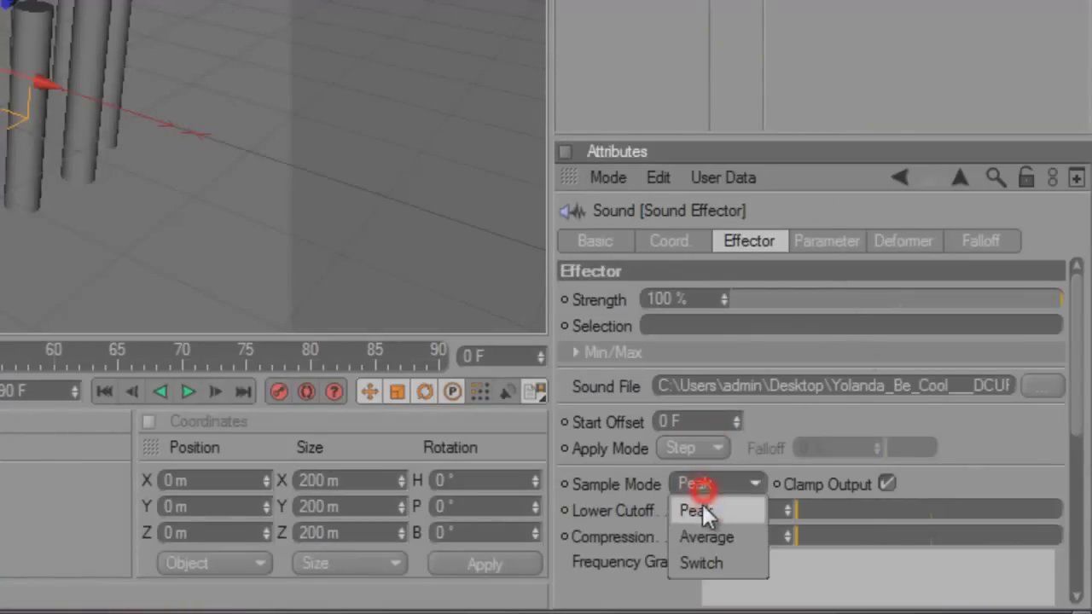
{"action": "left_click", "coordinate": [704, 562]}
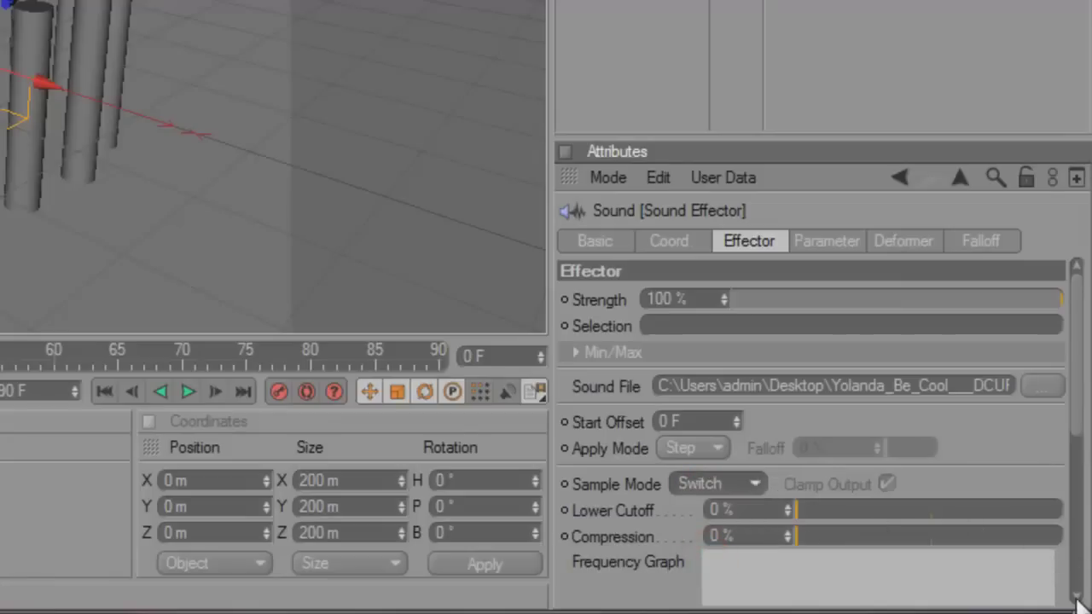
{"action": "left_click", "coordinate": [1077, 597]}
{"action": "left_click", "coordinate": [502, 387]}
Set lower cutoff 5% and compression 6%, enable sound during animation, and play it.
{"action": "left_click", "coordinate": [786, 442]}
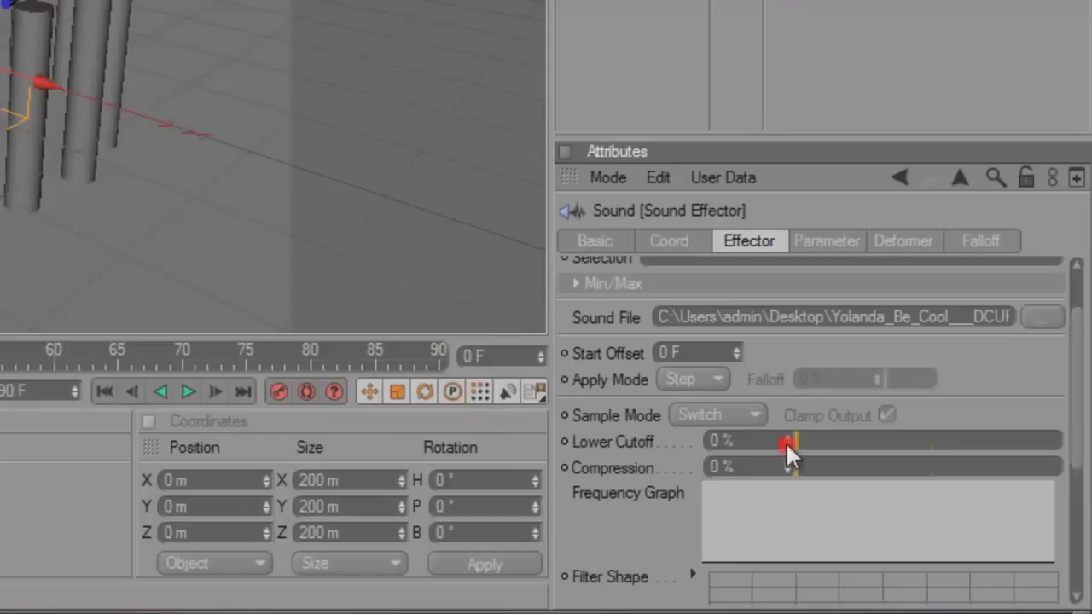
{"action": "left_click_drag", "start_coordinate": [785, 463], "coordinate": [784, 457]}
{"action": "left_click", "coordinate": [638, 510]}
{"action": "scroll", "coordinate": [601, 418], "scroll_direction": "up", "scroll_amount": 2}
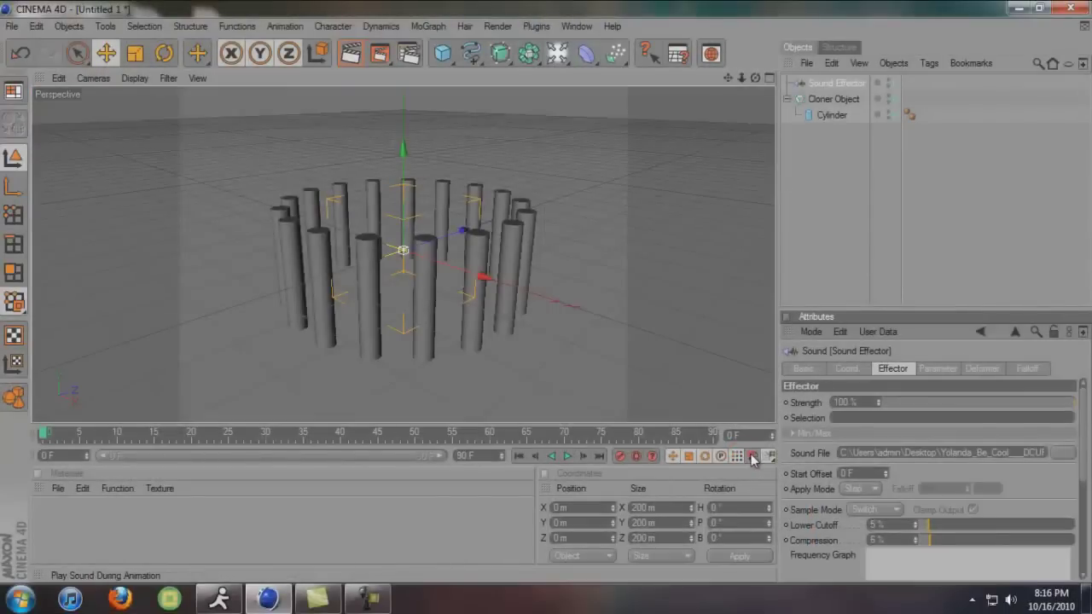
{"action": "left_click", "coordinate": [753, 459]}
{"action": "left_click", "coordinate": [563, 458]}
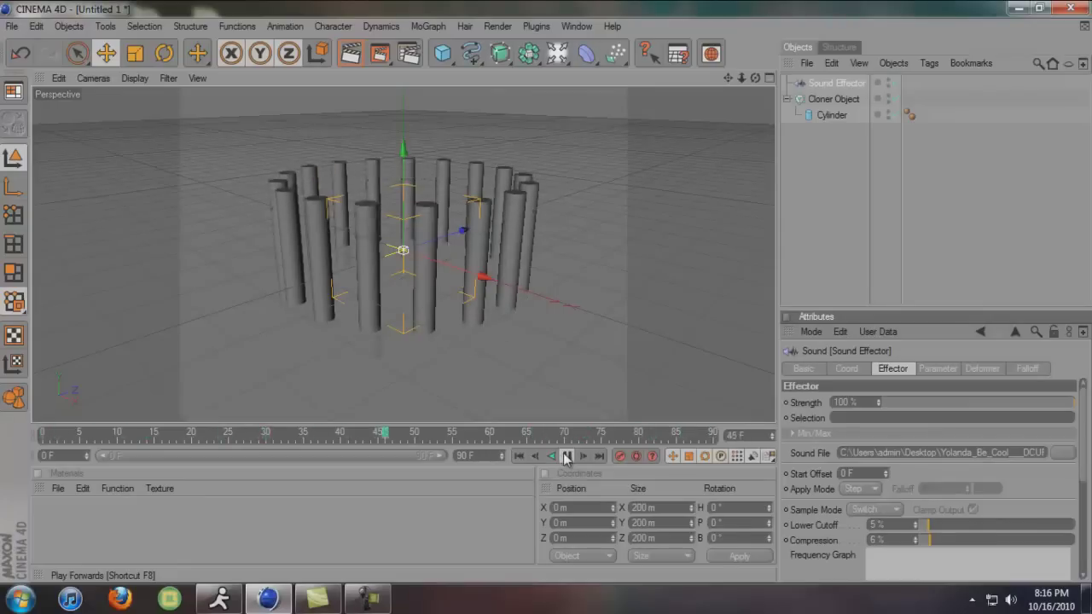
Stop playback, set the end frame to 150 F, replay, then return to the first frame.
{"action": "left_click", "coordinate": [563, 459]}
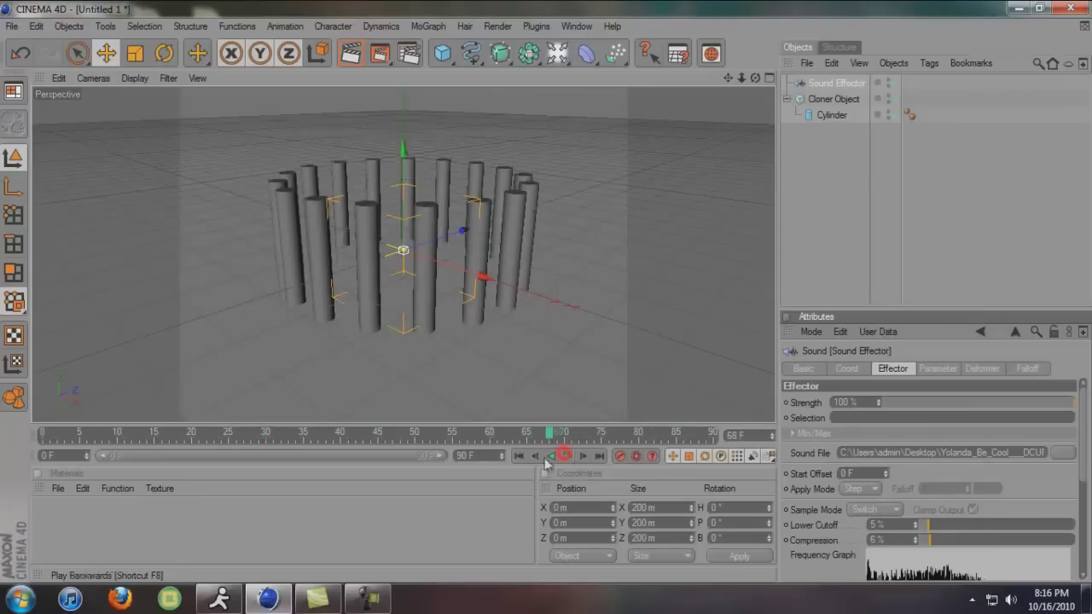
{"action": "left_click", "coordinate": [492, 453]}
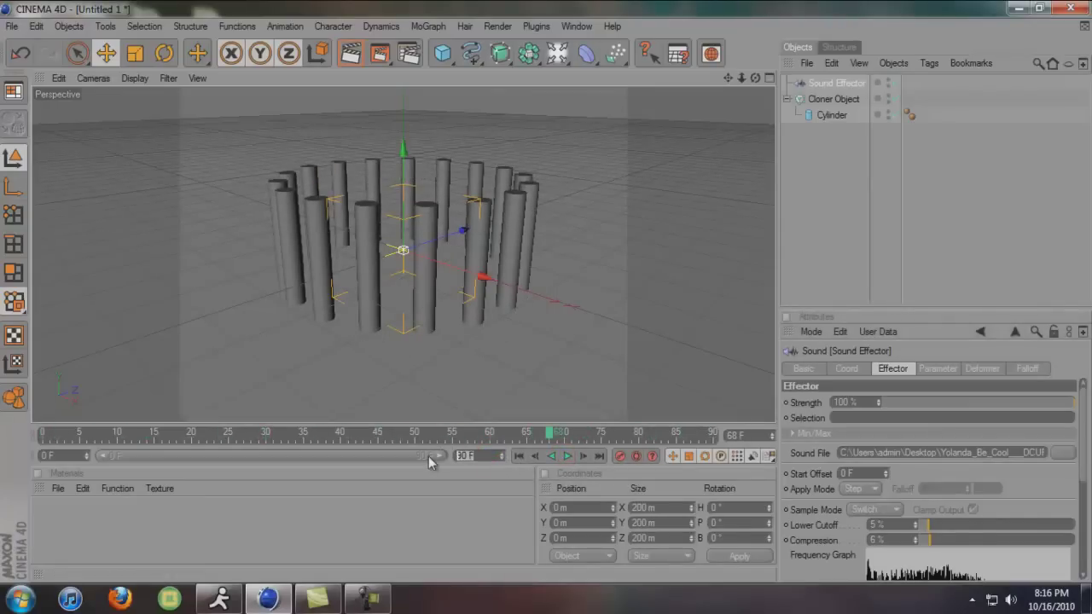
{"action": "type", "text": "150"}
{"action": "key", "text": "Return"}
{"action": "left_click", "coordinate": [567, 456]}
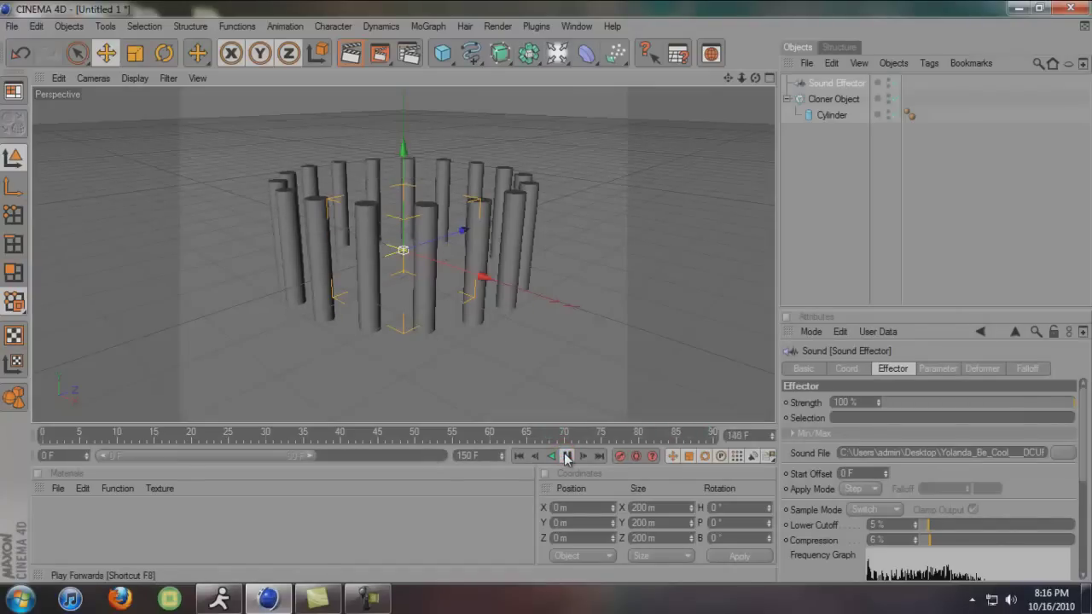
{"action": "left_click", "coordinate": [568, 456]}
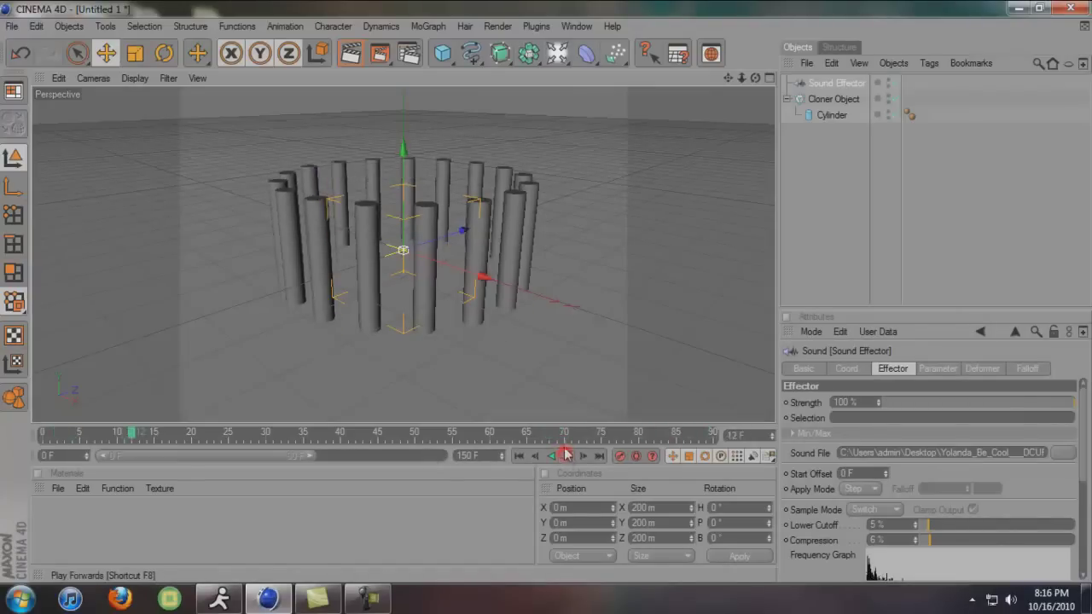
{"action": "left_click", "coordinate": [520, 458]}
{"action": "left_click", "coordinate": [442, 53]}
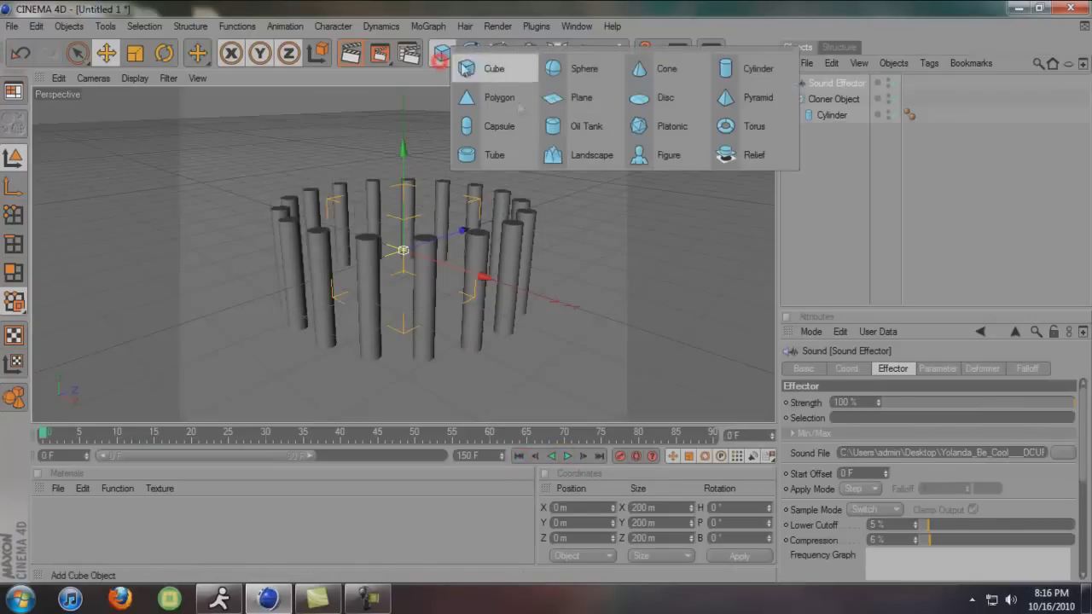
Add a Plane sized 5000 m wide by 5000 m high.
{"action": "left_click", "coordinate": [582, 97]}
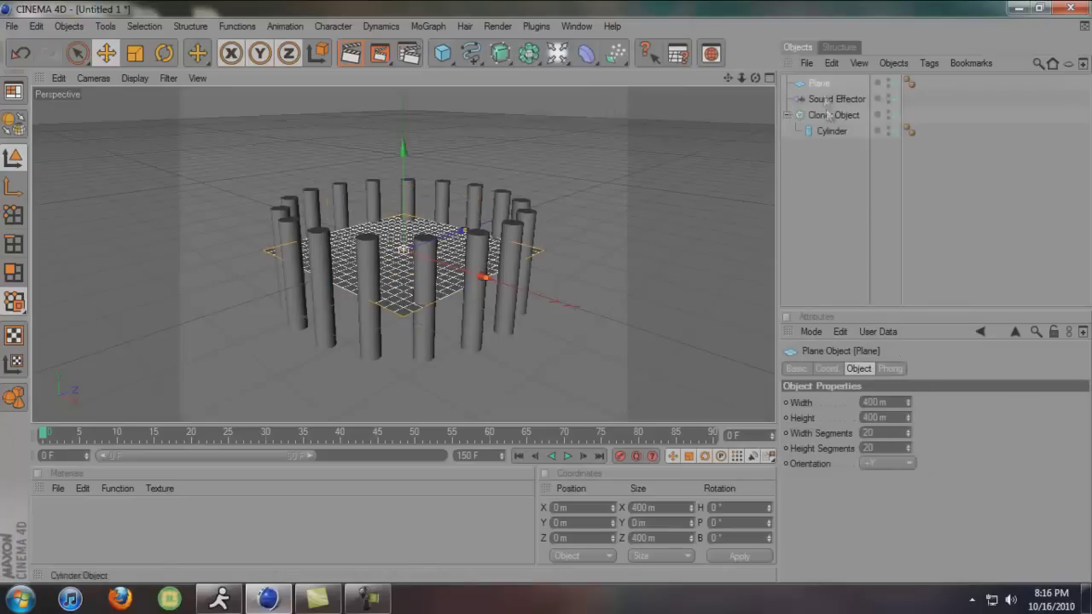
{"action": "left_click", "coordinate": [816, 86]}
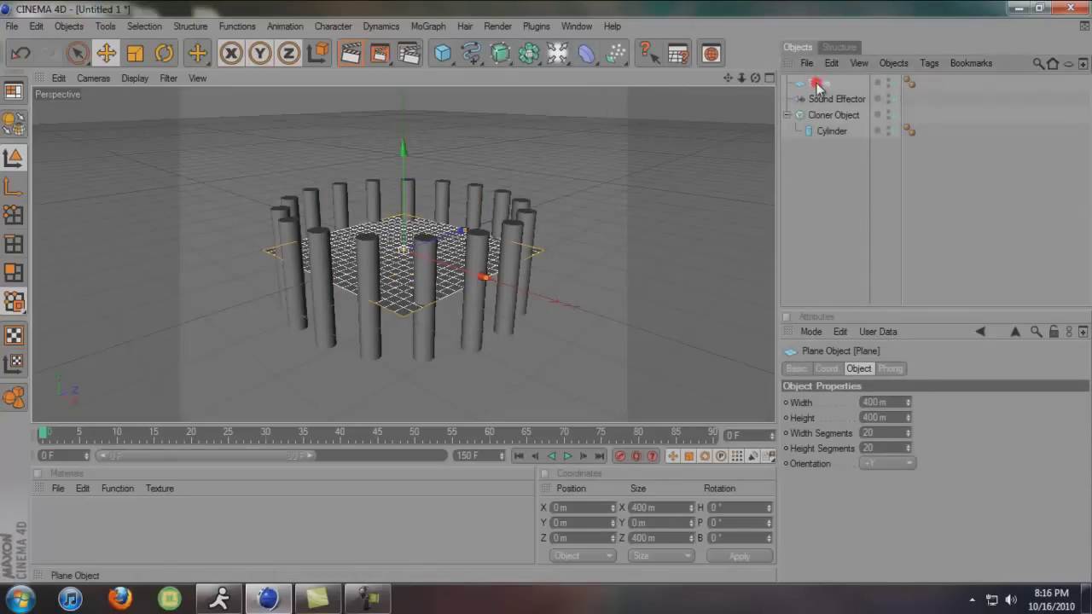
{"action": "double_click", "coordinate": [893, 402]}
{"action": "type", "text": "5000"}
{"action": "key", "text": "Return"}
{"action": "key", "text": "Tab"}
{"action": "type", "text": "5"}
{"action": "key", "text": "Return"}
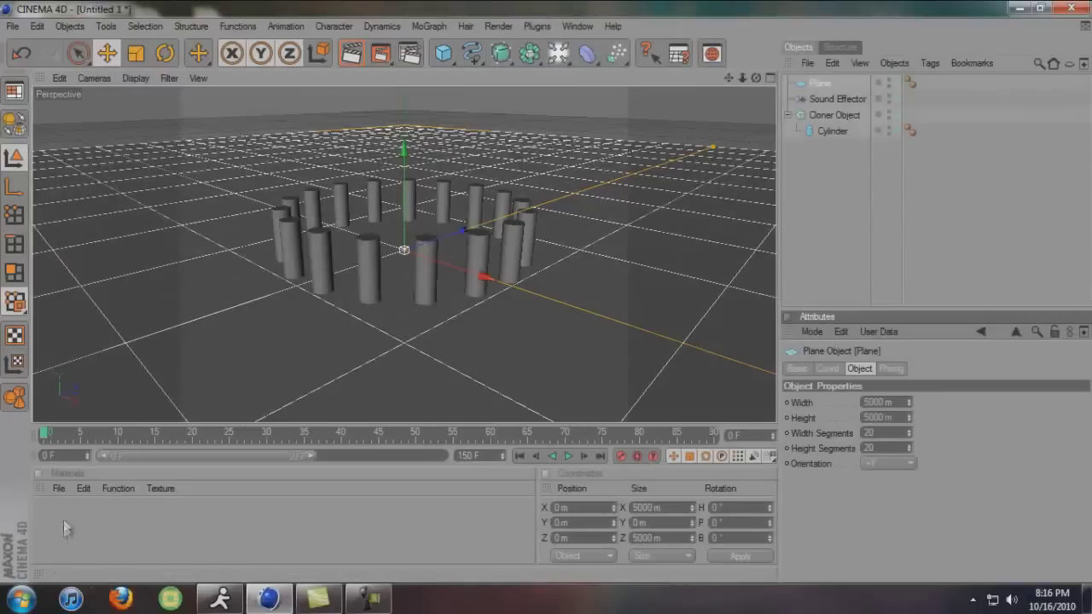
Create a near-white material Mat with 14% luminance and apply it to the plane.
{"action": "double_click", "coordinate": [66, 529]}
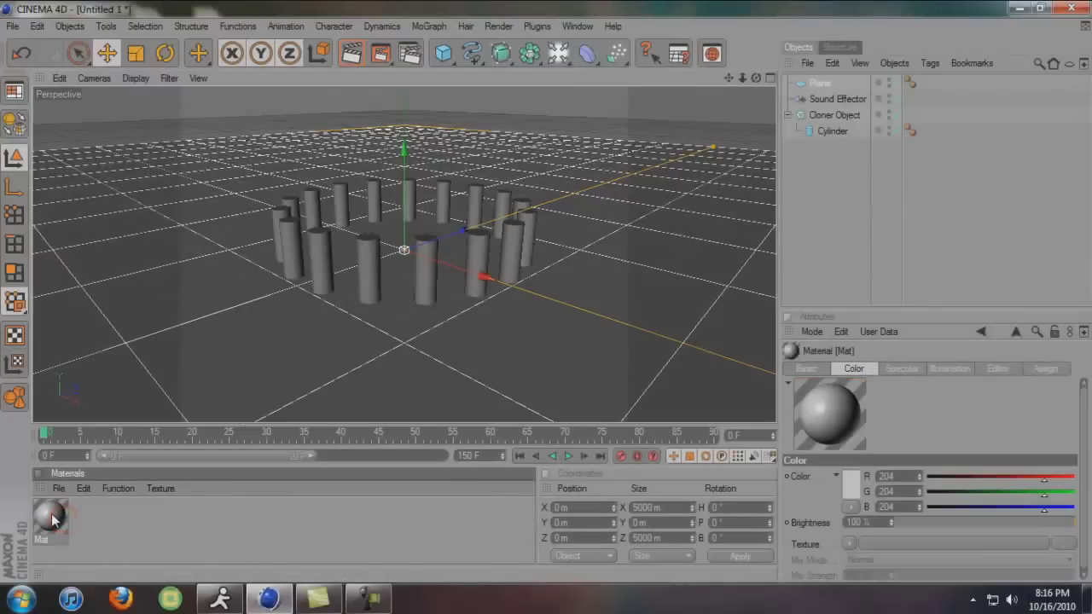
{"action": "double_click", "coordinate": [50, 515]}
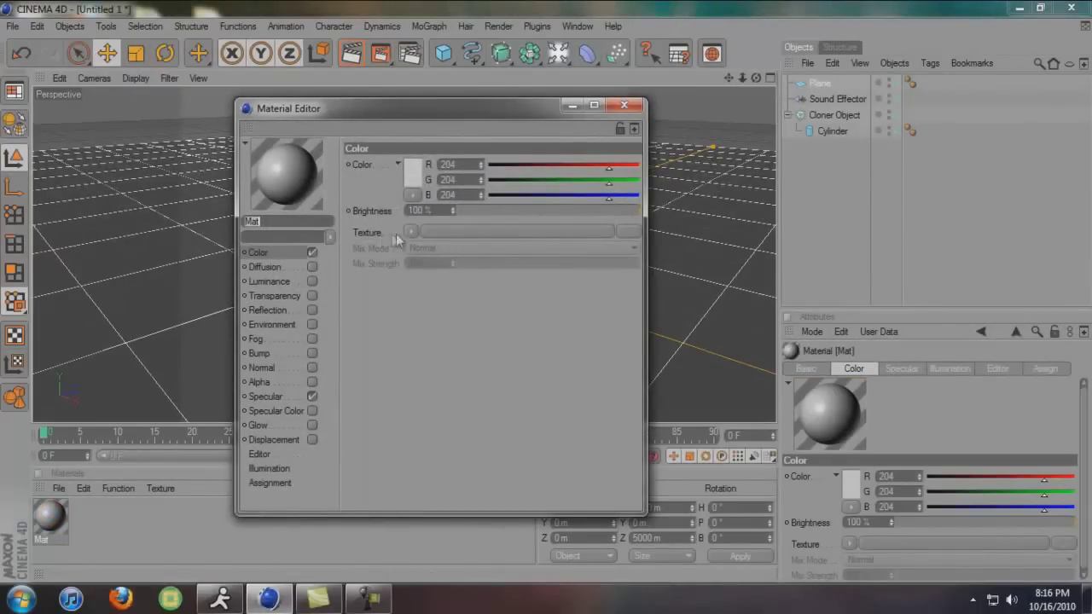
{"action": "left_click", "coordinate": [408, 233]}
{"action": "left_click", "coordinate": [427, 373]}
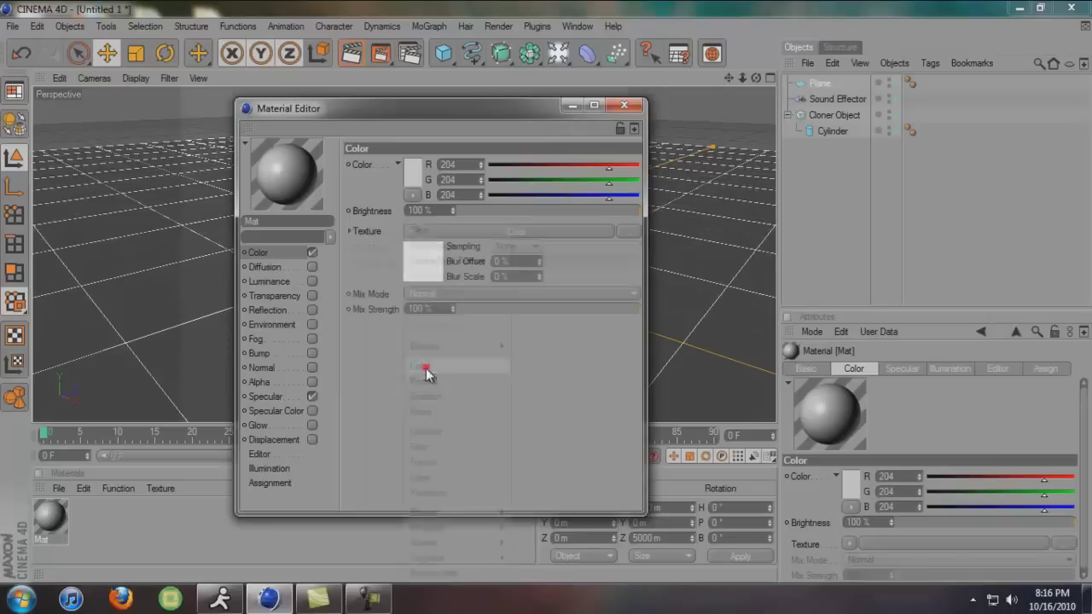
{"action": "mouse_move", "coordinate": [624, 196]}
{"action": "left_mouse_down"}
{"action": "mouse_move", "coordinate": [639, 195]}
{"action": "mouse_move", "coordinate": [636, 165]}
{"action": "mouse_move", "coordinate": [630, 180]}
{"action": "mouse_move", "coordinate": [641, 181]}
{"action": "left_mouse_up"}
{"action": "left_click", "coordinate": [631, 183]}
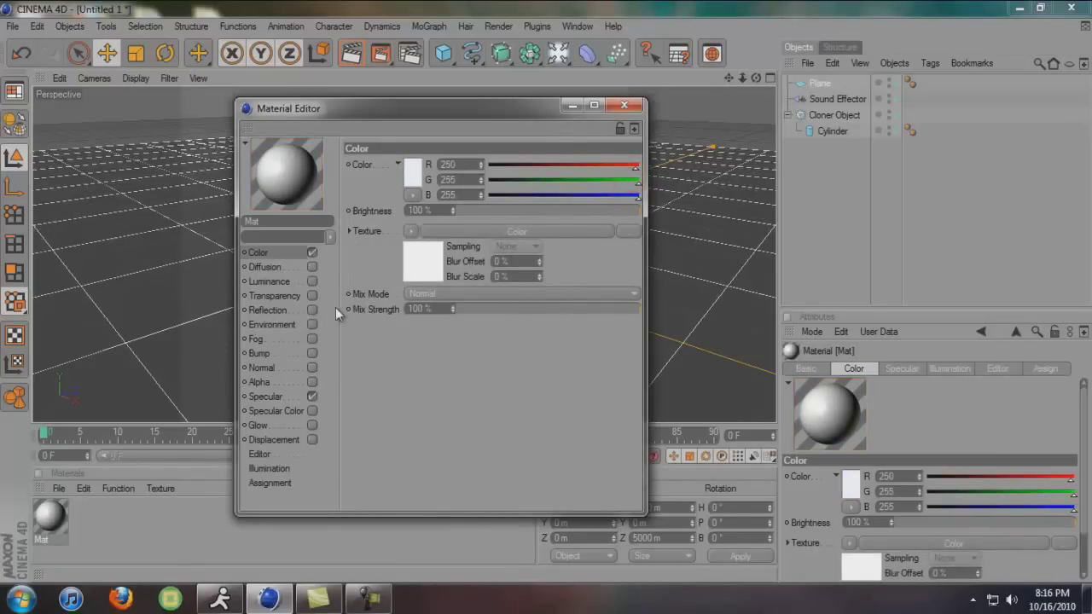
{"action": "left_click", "coordinate": [313, 282]}
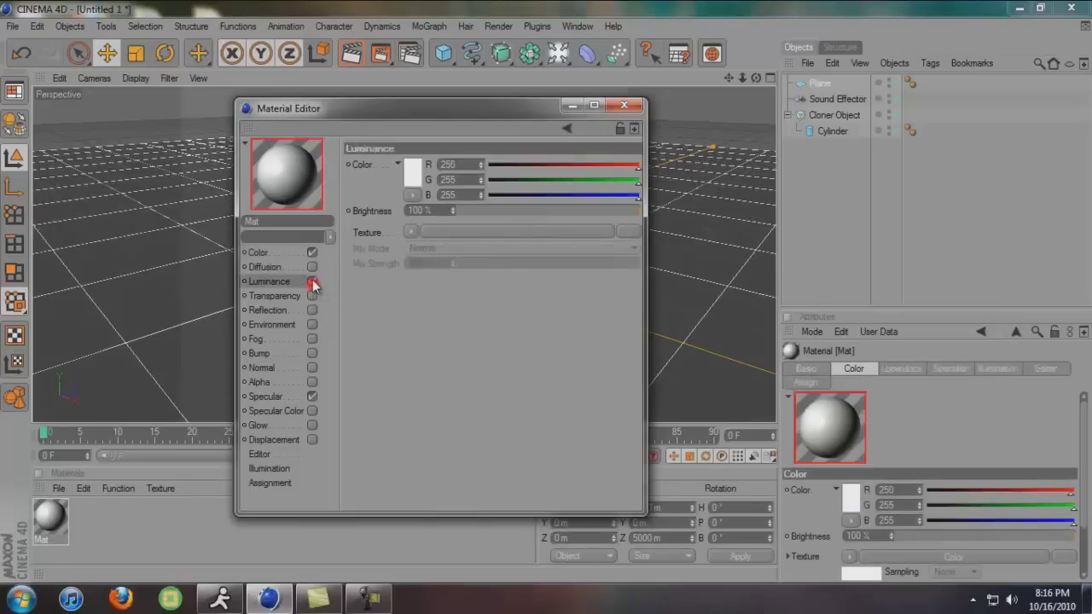
{"action": "left_click", "coordinate": [483, 211]}
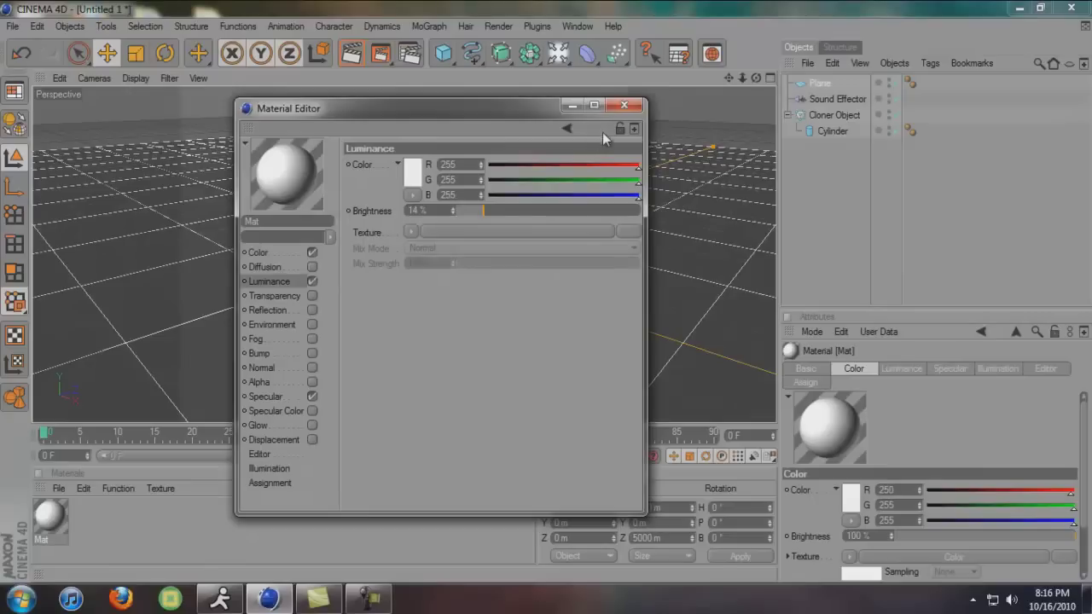
{"action": "left_click", "coordinate": [624, 105]}
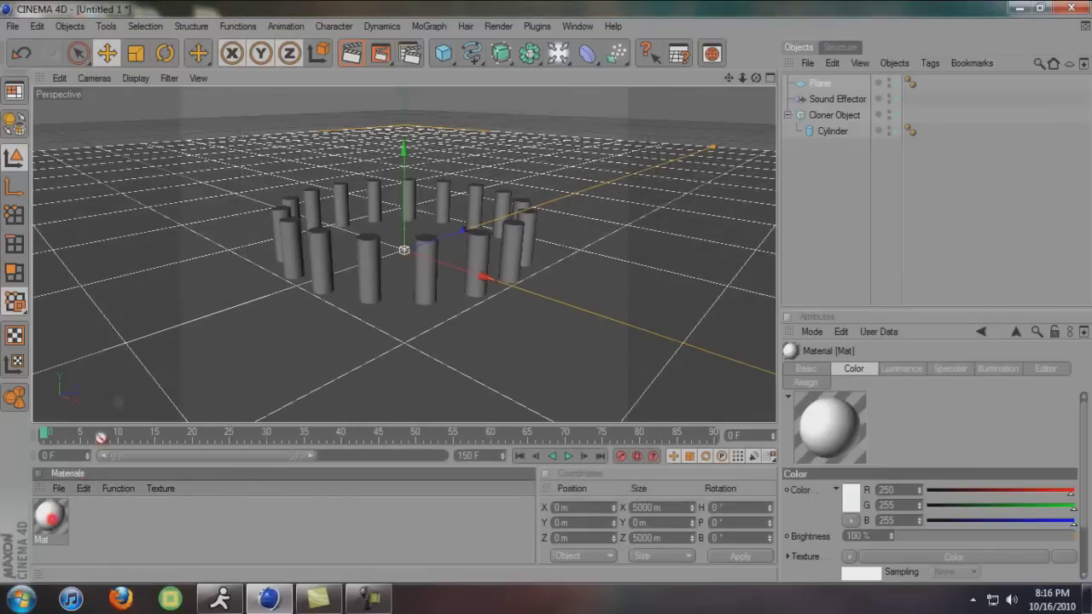
{"action": "left_click_drag", "start_coordinate": [216, 314], "coordinate": [216, 314]}
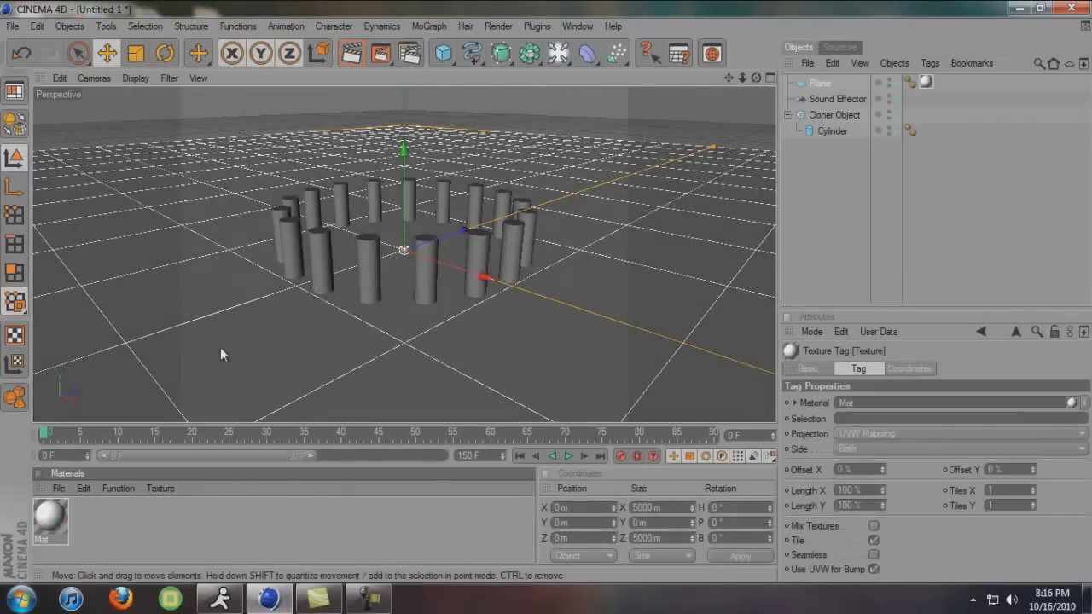
{"action": "left_click", "coordinate": [812, 167]}
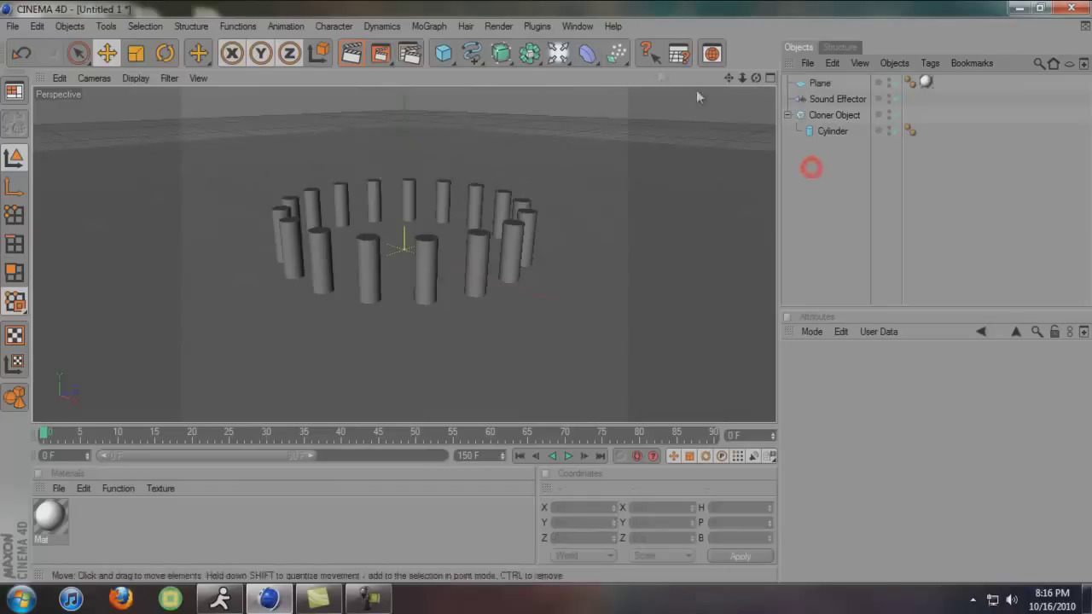
Add a Sky and a Light, raising the light to about 447 m above the ring.
{"action": "left_click_drag", "start_coordinate": [561, 57], "coordinate": [823, 138]}
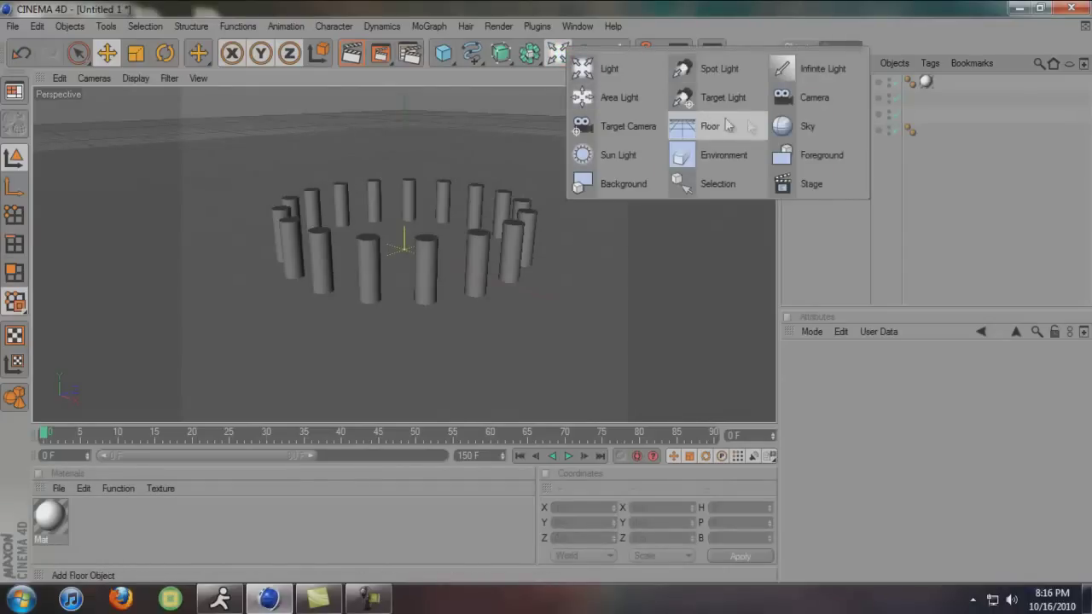
{"action": "left_click", "coordinate": [856, 205]}
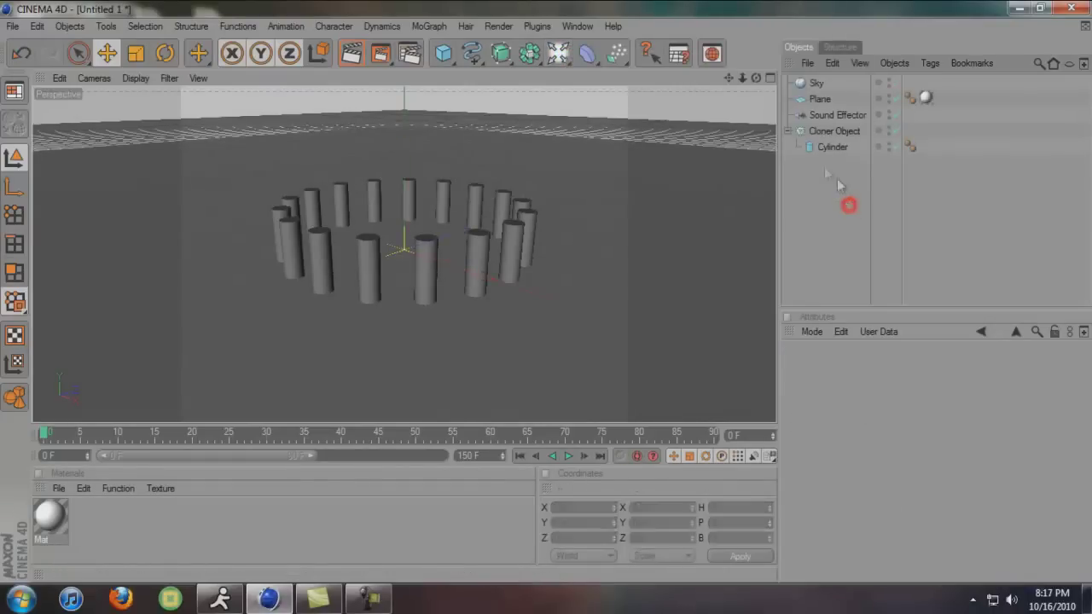
{"action": "left_click", "coordinate": [560, 54]}
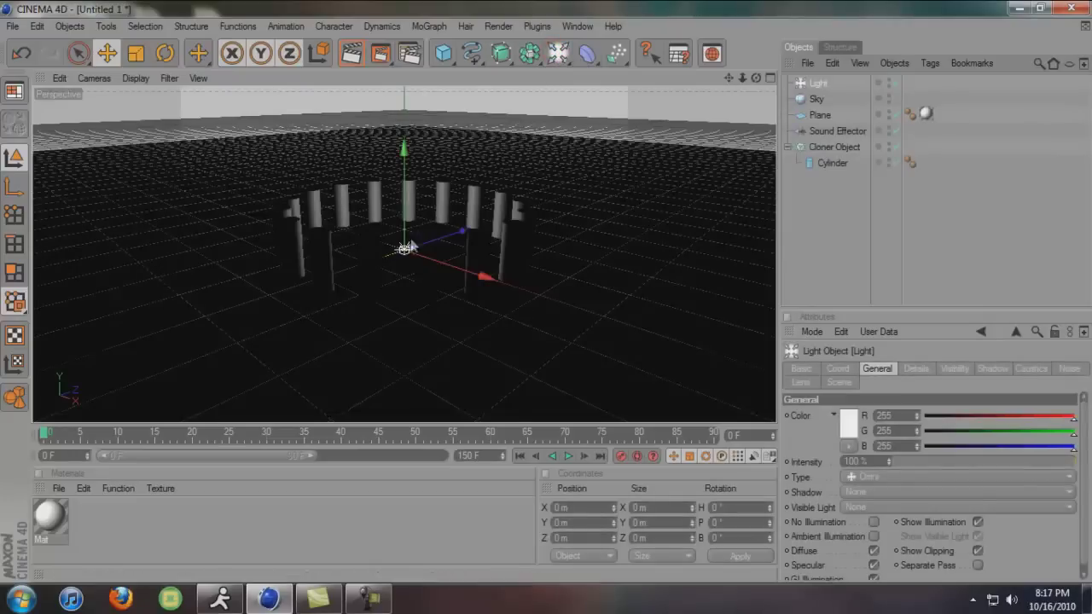
{"action": "left_click_drag", "start_coordinate": [401, 210], "coordinate": [548, 299]}
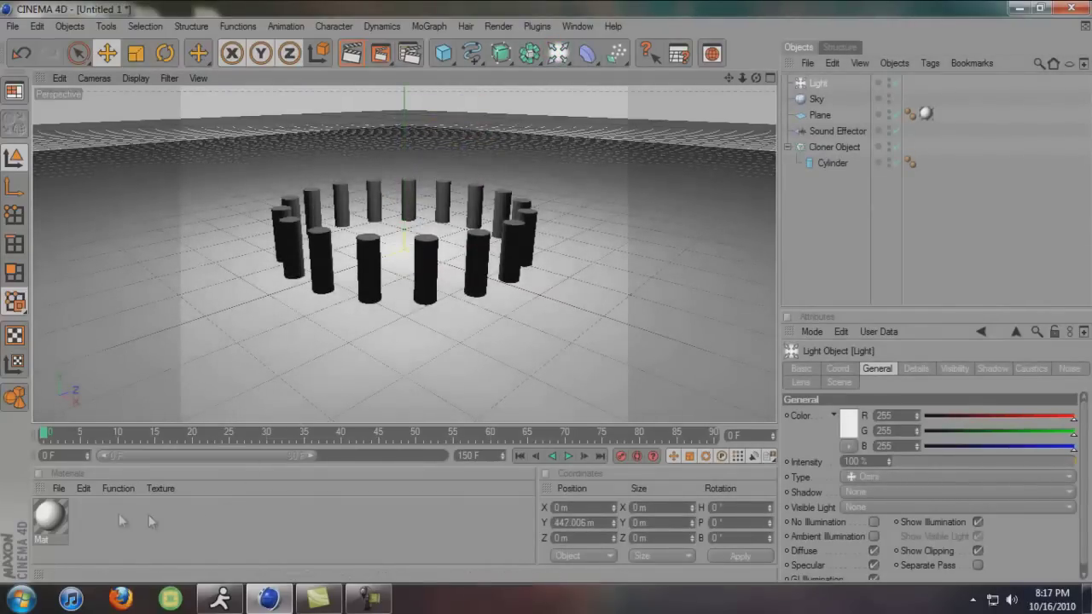
Load the red 'glossy' library material and apply it to the Cloner Object.
{"action": "left_click", "coordinate": [711, 53]}
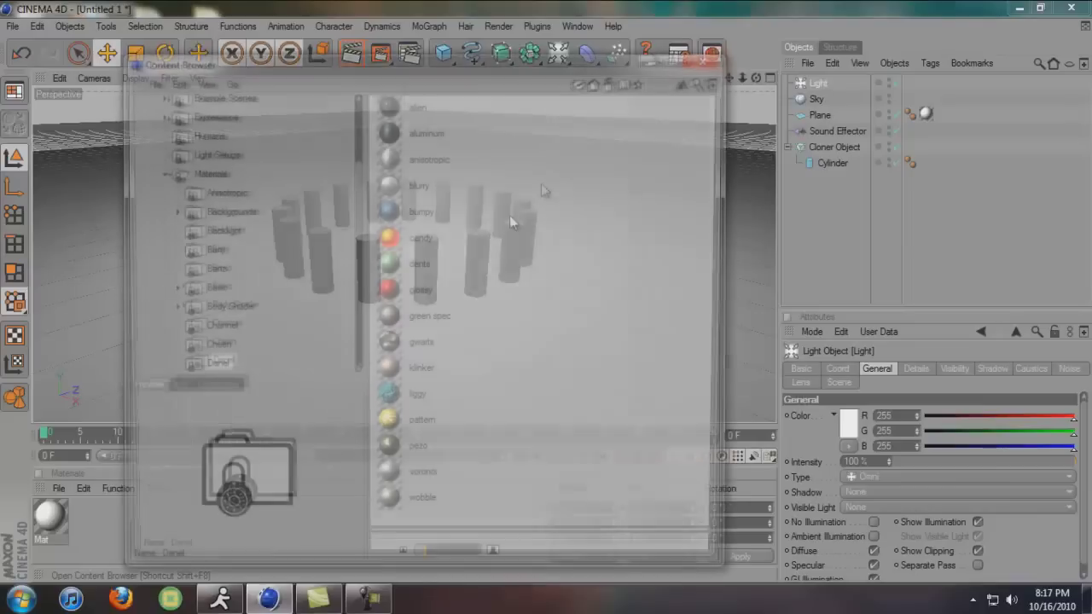
{"action": "double_click", "coordinate": [417, 290]}
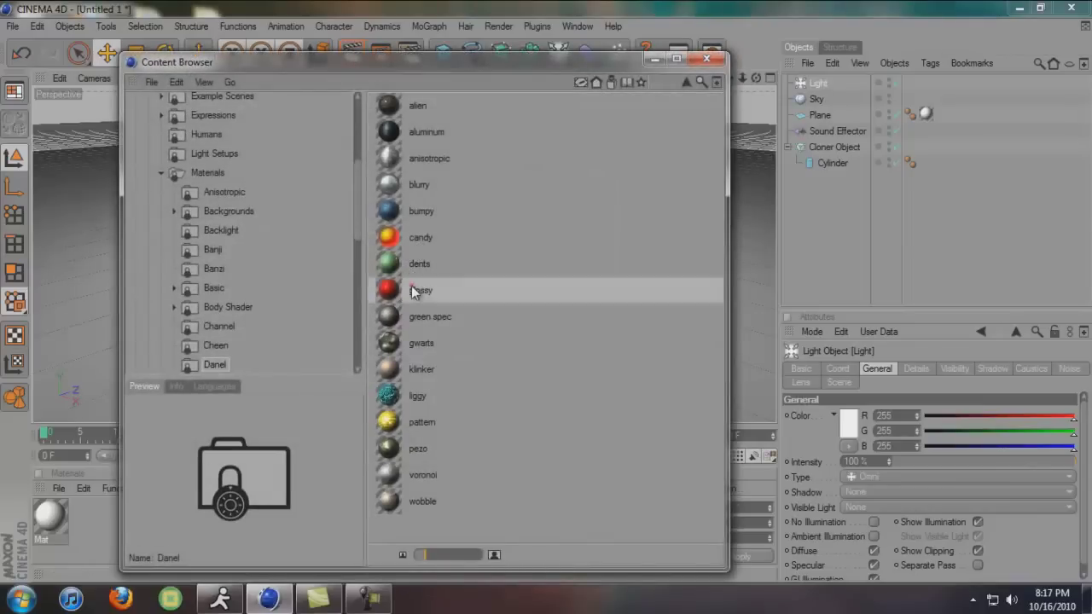
{"action": "left_click", "coordinate": [706, 58]}
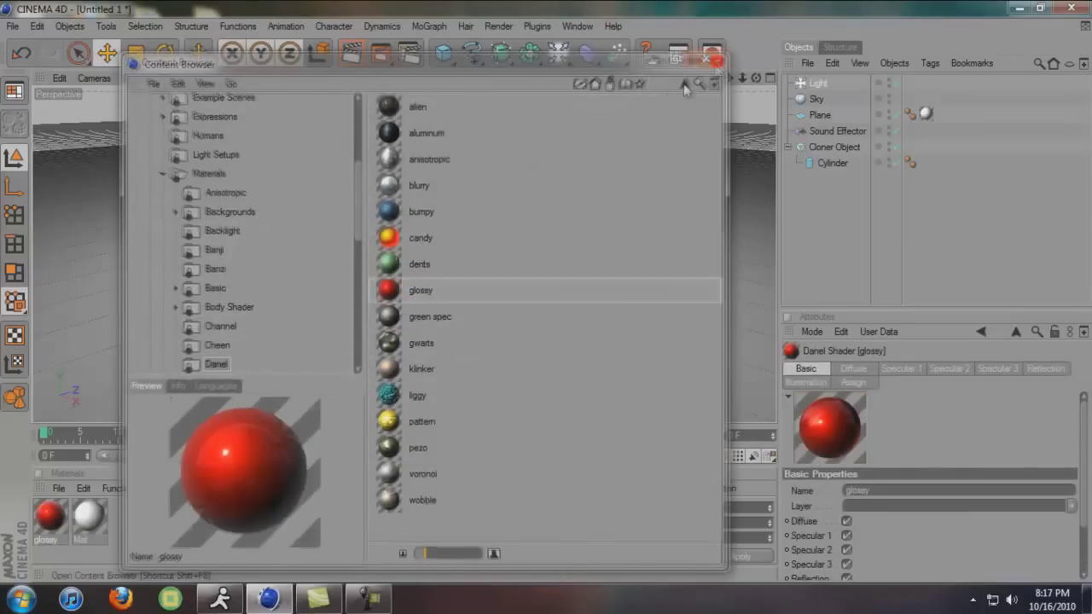
{"action": "left_click_drag", "start_coordinate": [49, 516], "coordinate": [357, 267]}
{"action": "left_click_drag", "start_coordinate": [721, 147], "coordinate": [834, 145]}
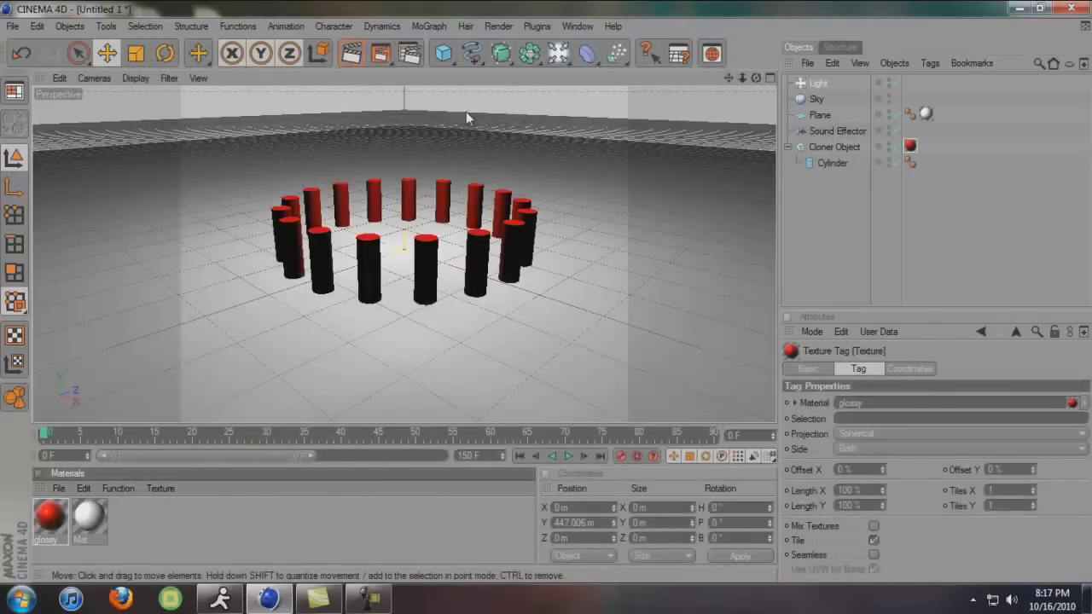
Play the animation briefly, pause it, and render a preview of the active view.
{"action": "left_click", "coordinate": [568, 457]}
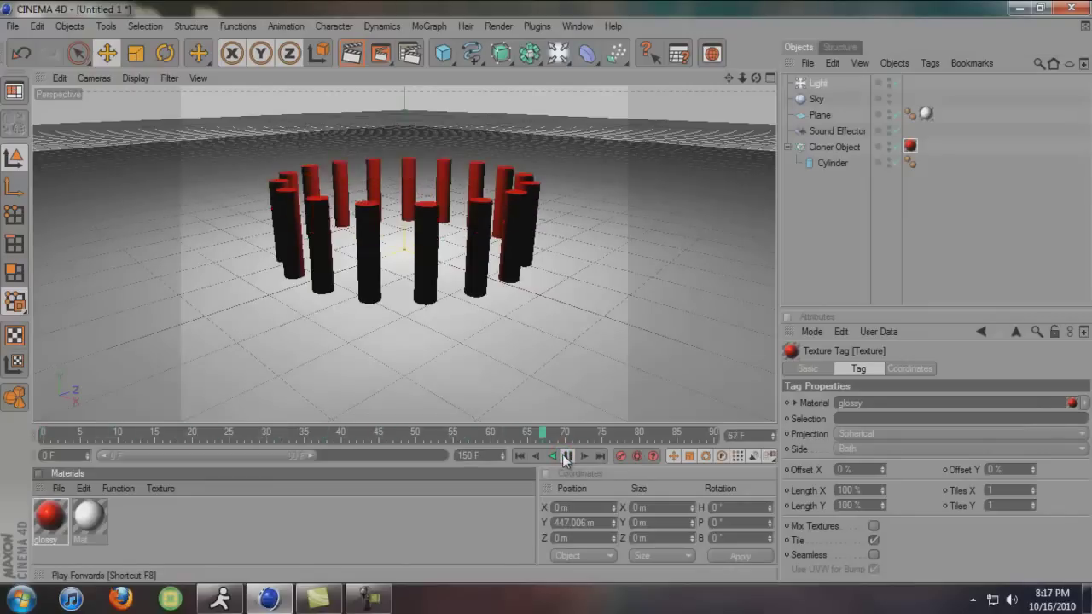
{"action": "left_click", "coordinate": [566, 457]}
{"action": "left_click", "coordinate": [351, 53]}
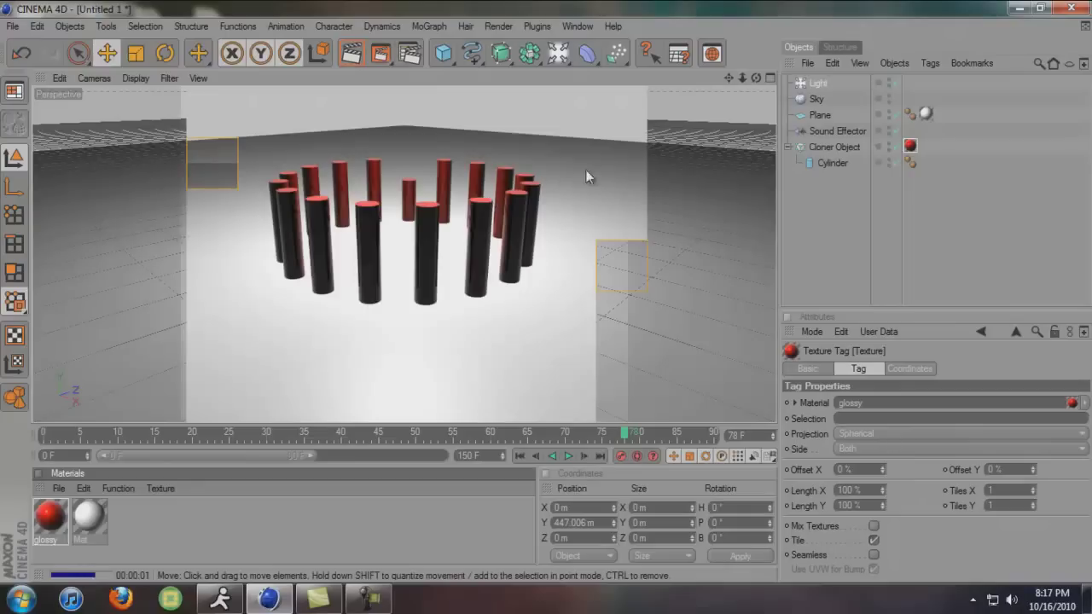
Switch the light's shadow to Shadow Maps (Soft) and render the view to check it.
{"action": "left_click", "coordinate": [821, 84]}
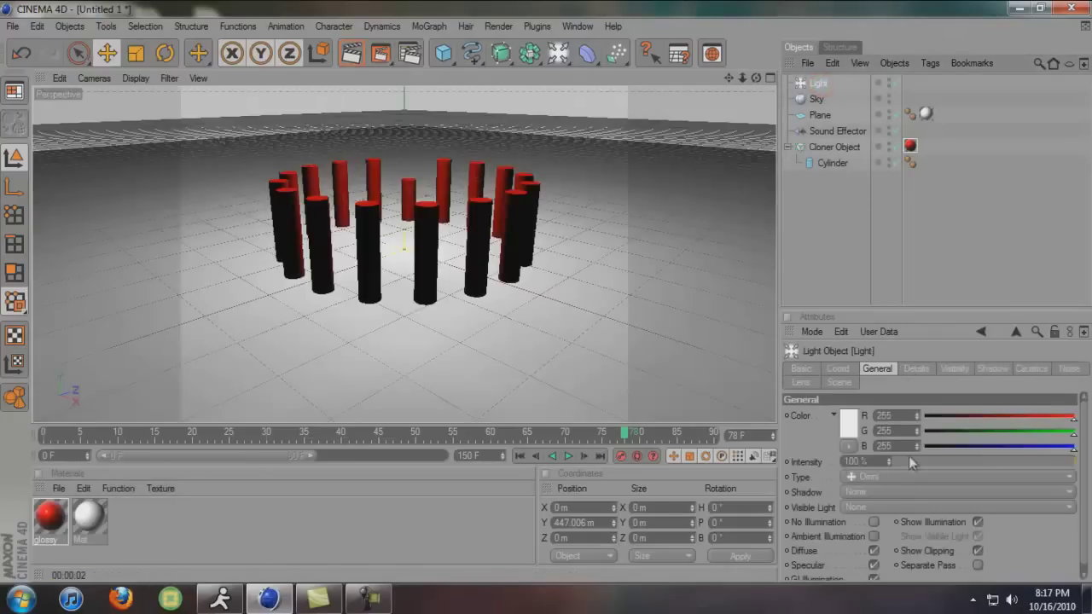
{"action": "left_click", "coordinate": [891, 492]}
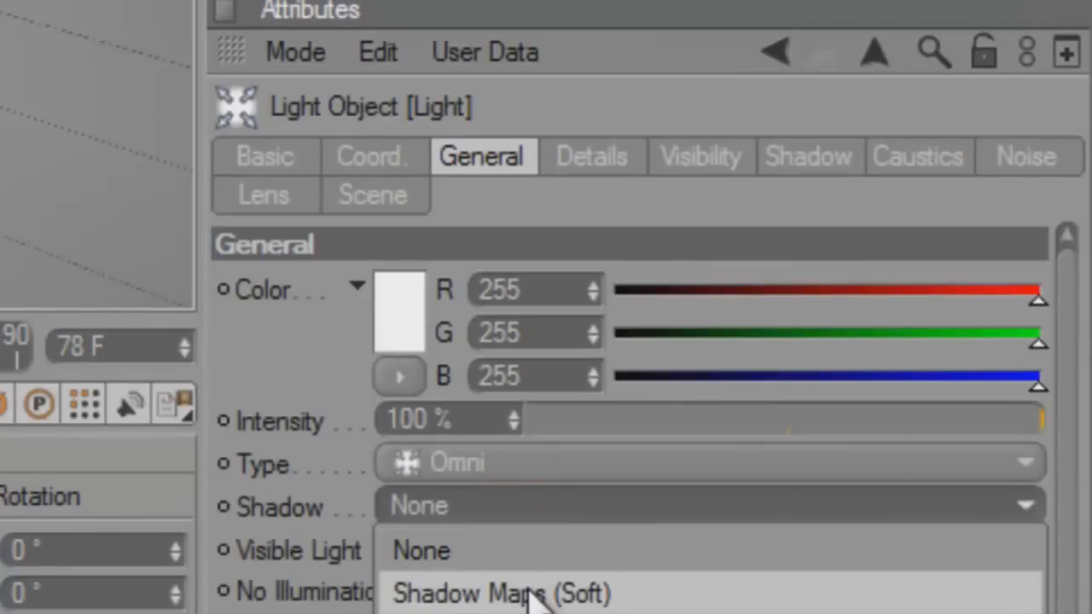
{"action": "left_click", "coordinate": [533, 595]}
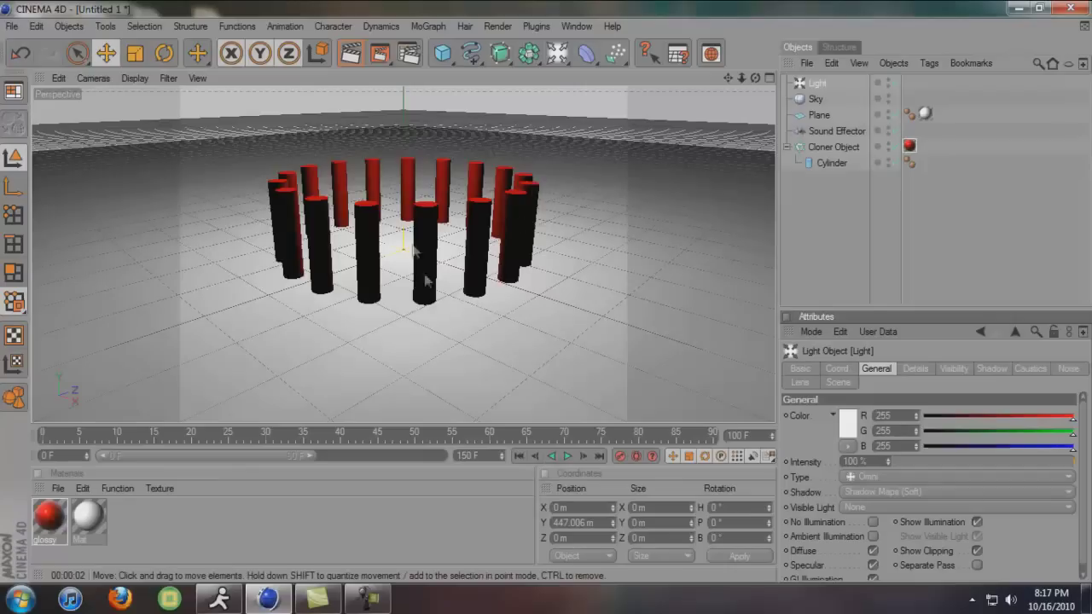
{"action": "left_click", "coordinate": [350, 54]}
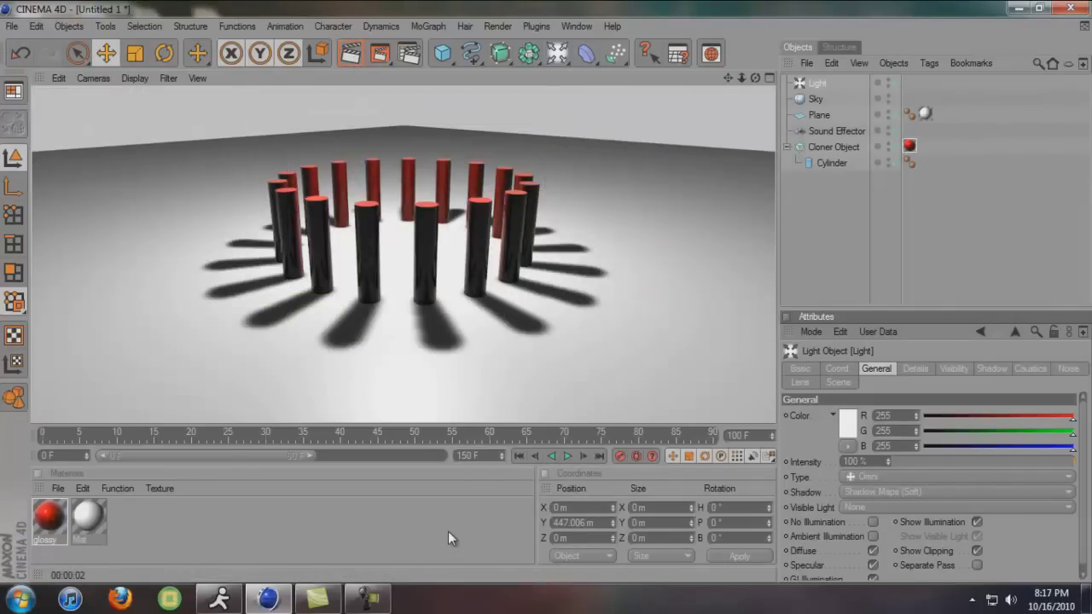
{"action": "left_click", "coordinate": [448, 530]}
{"action": "left_click", "coordinate": [558, 53]}
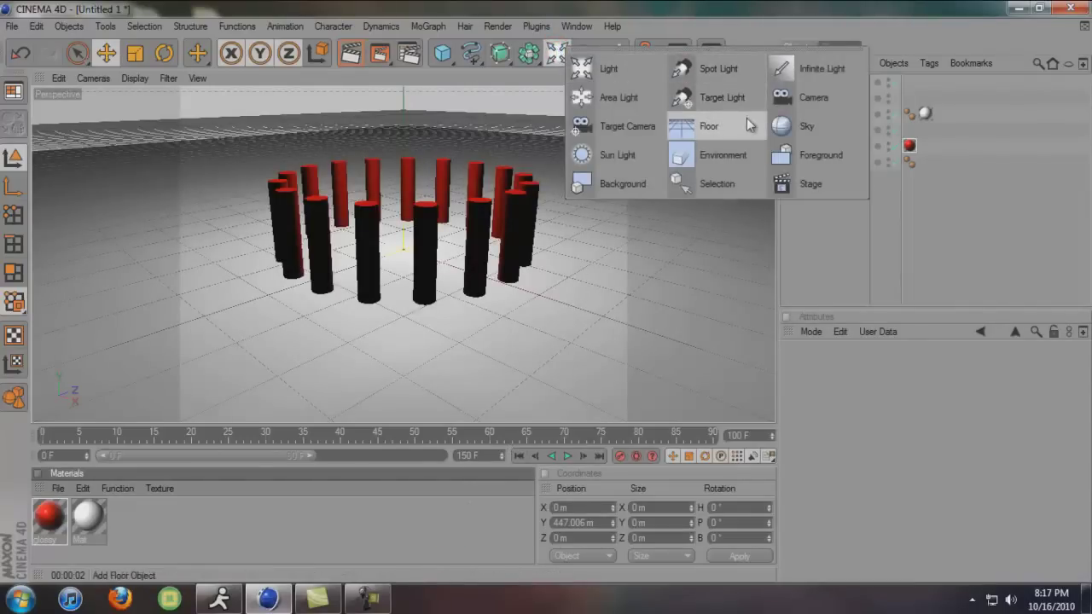
Add a Camera and set the viewport to look through it as the scene camera.
{"action": "left_click", "coordinate": [807, 97]}
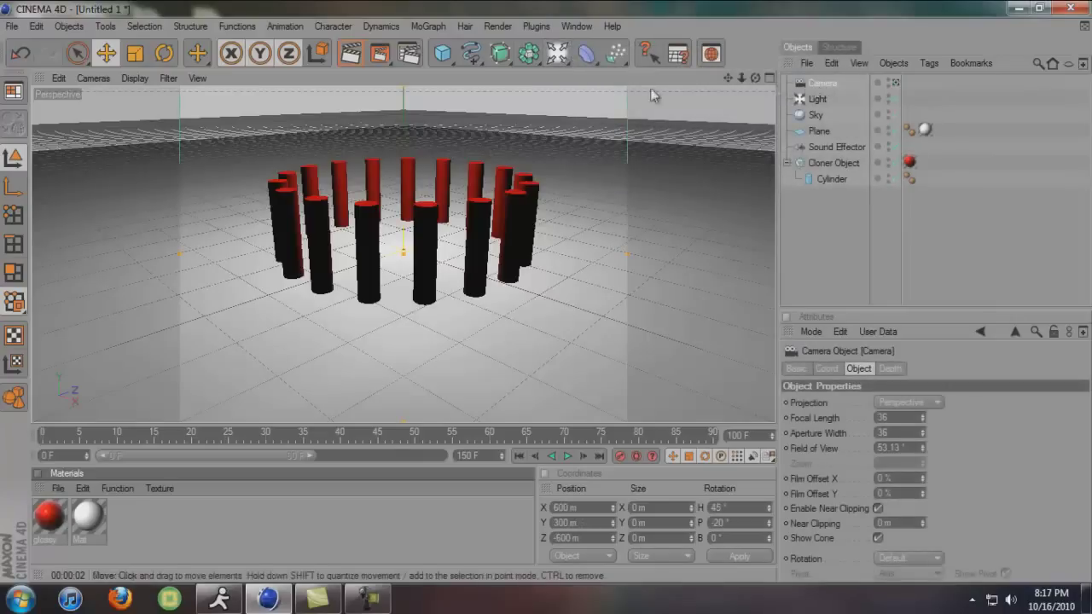
{"action": "left_click", "coordinate": [96, 77]}
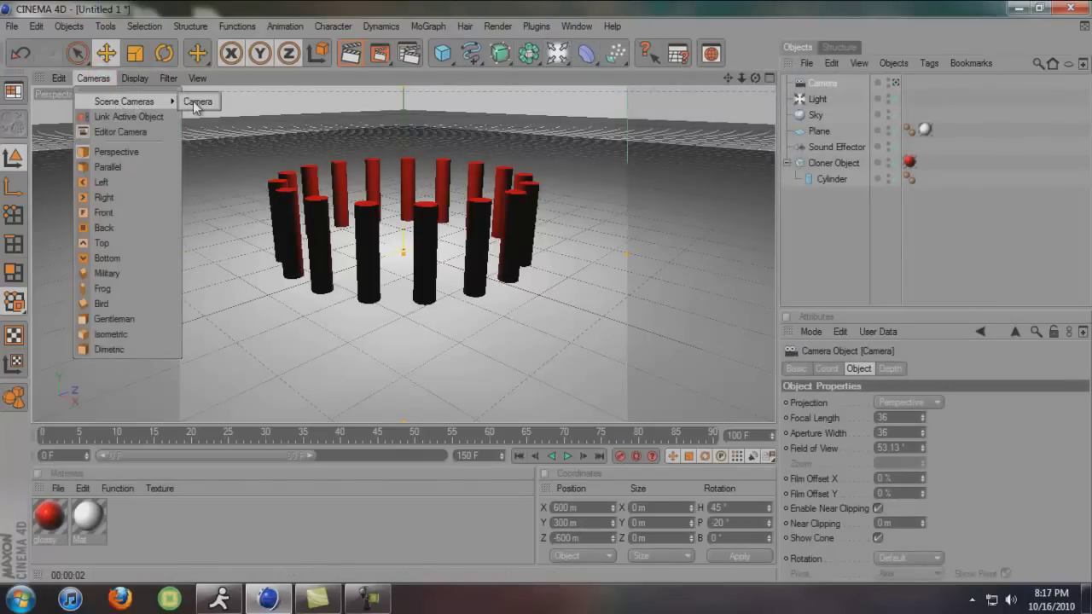
{"action": "mouse_move", "coordinate": [124, 101]}
{"action": "left_click", "coordinate": [194, 100]}
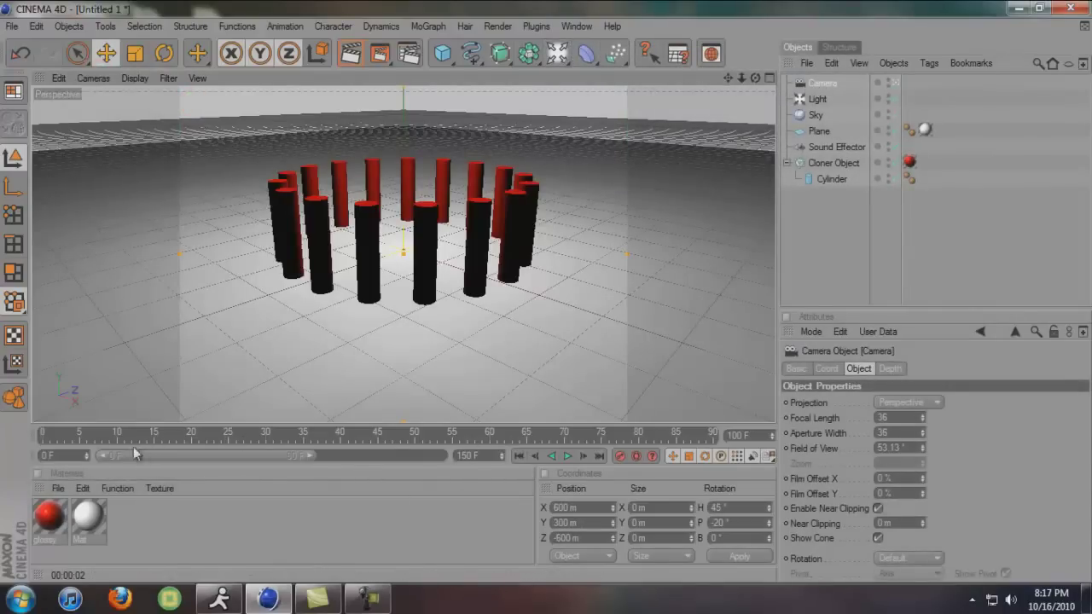
Scrub the timeline to frames 15 and 75, then orbit and pan to frame the ring.
{"action": "left_click_drag", "start_coordinate": [76, 432], "coordinate": [34, 431]}
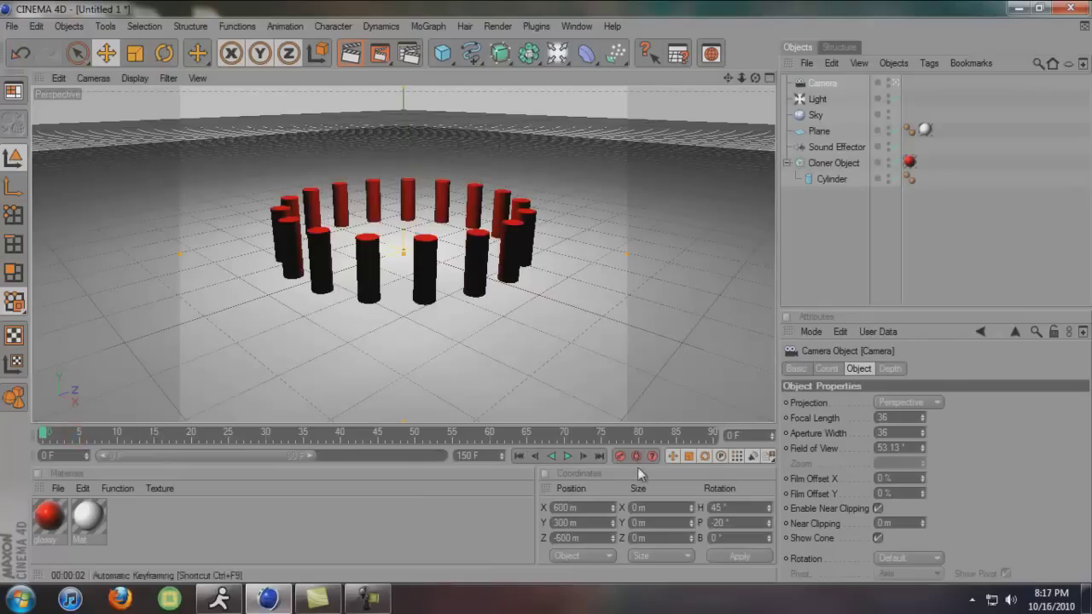
{"action": "left_click", "coordinate": [154, 435]}
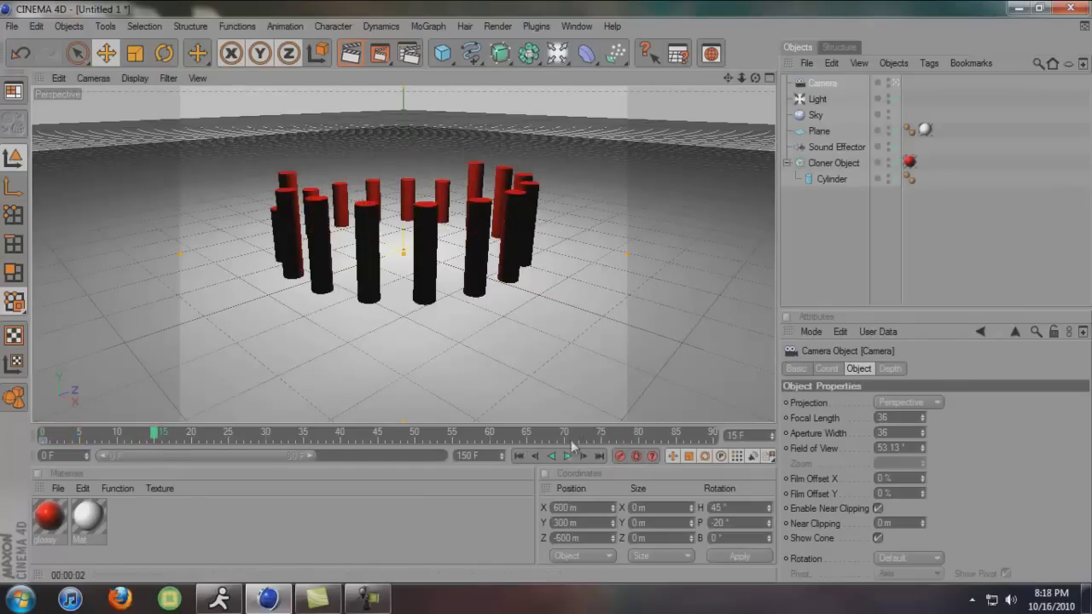
{"action": "left_click", "coordinate": [602, 435]}
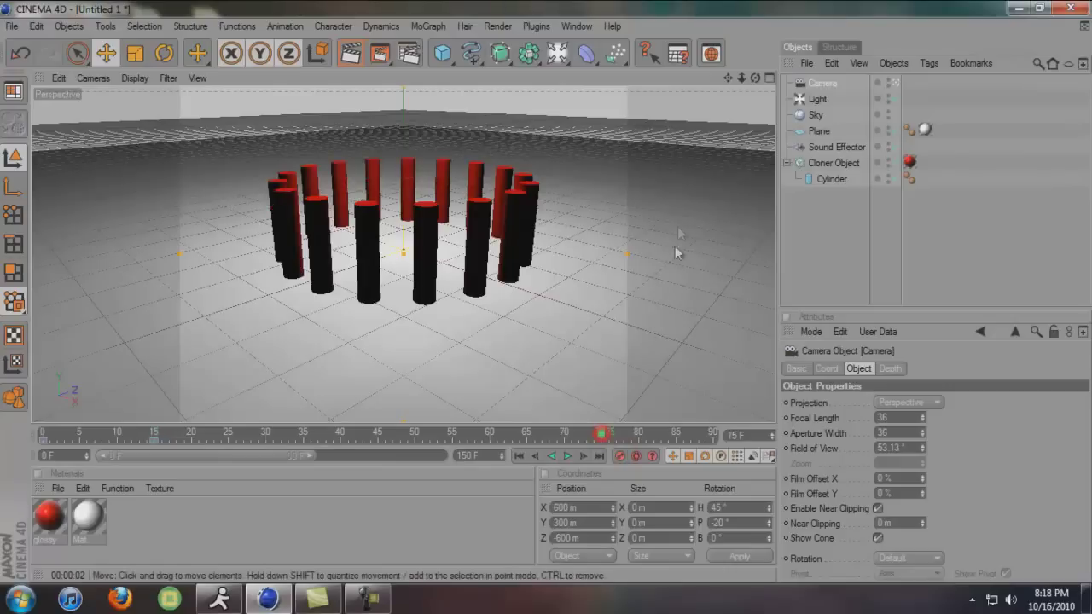
{"action": "left_click_drag", "start_coordinate": [548, 294], "coordinate": [546, 292], "text": "alt"}
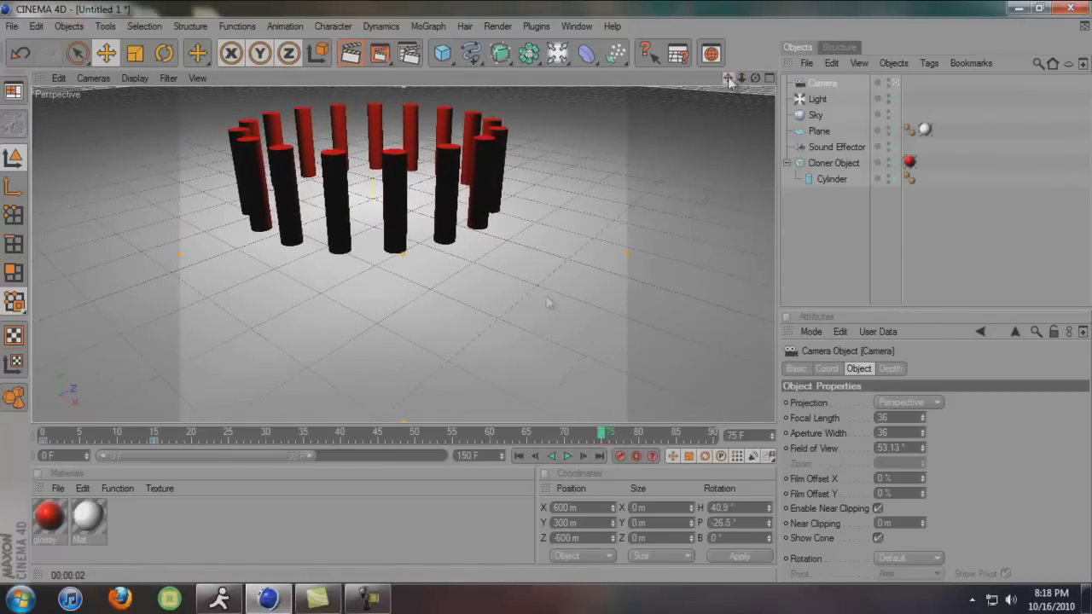
{"action": "left_click_drag", "start_coordinate": [727, 76], "coordinate": [551, 308]}
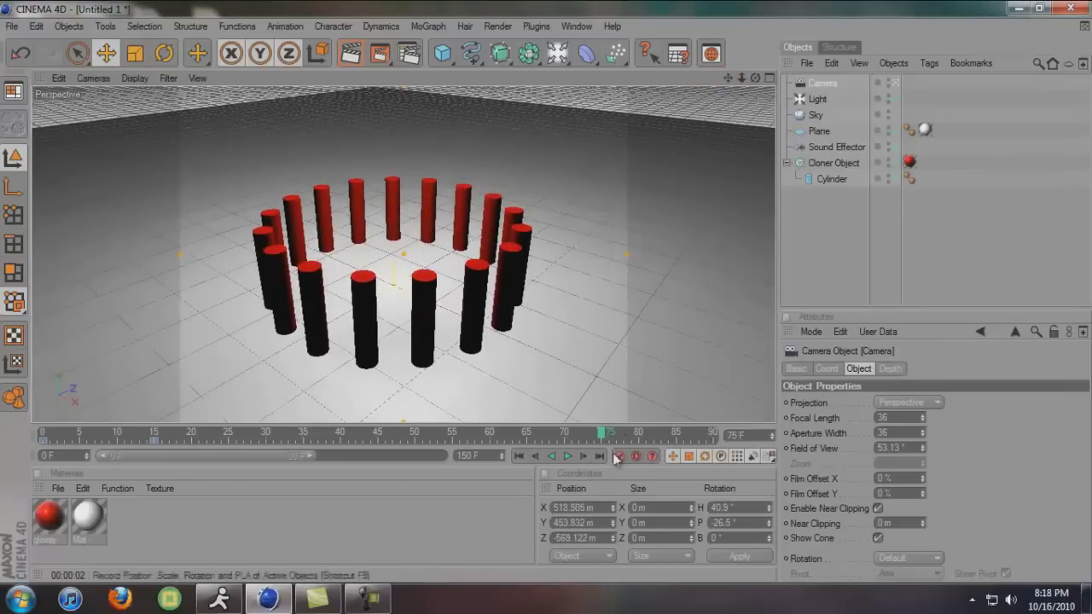
In Render Settings Output, set 1280 x 720 resolution and a manual frame range 1 to 150.
{"action": "left_click", "coordinate": [408, 50]}
{"action": "left_click", "coordinate": [182, 61]}
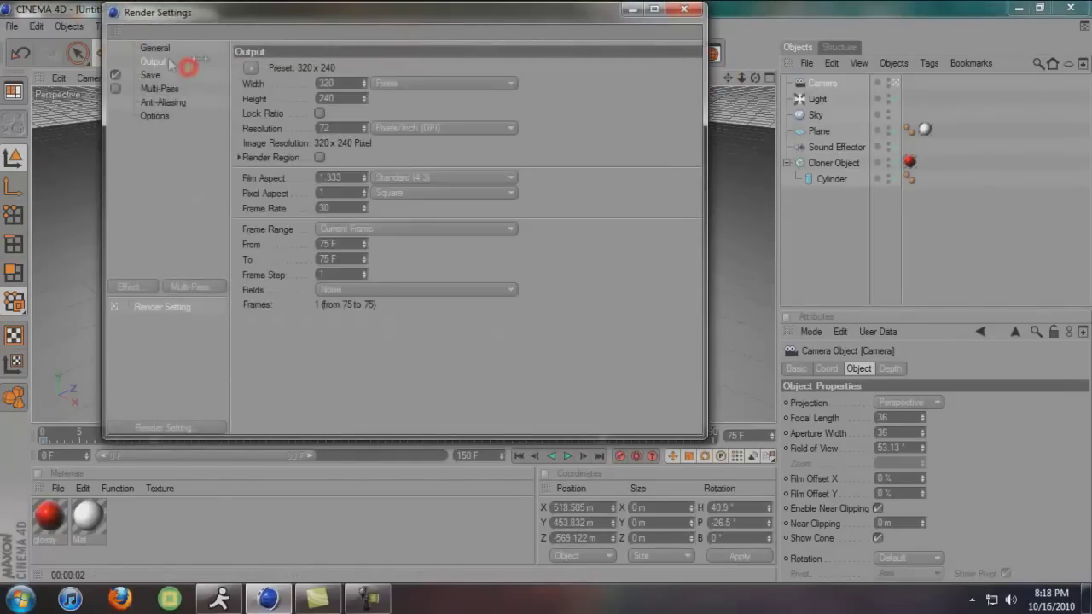
{"action": "type", "text": "12"}
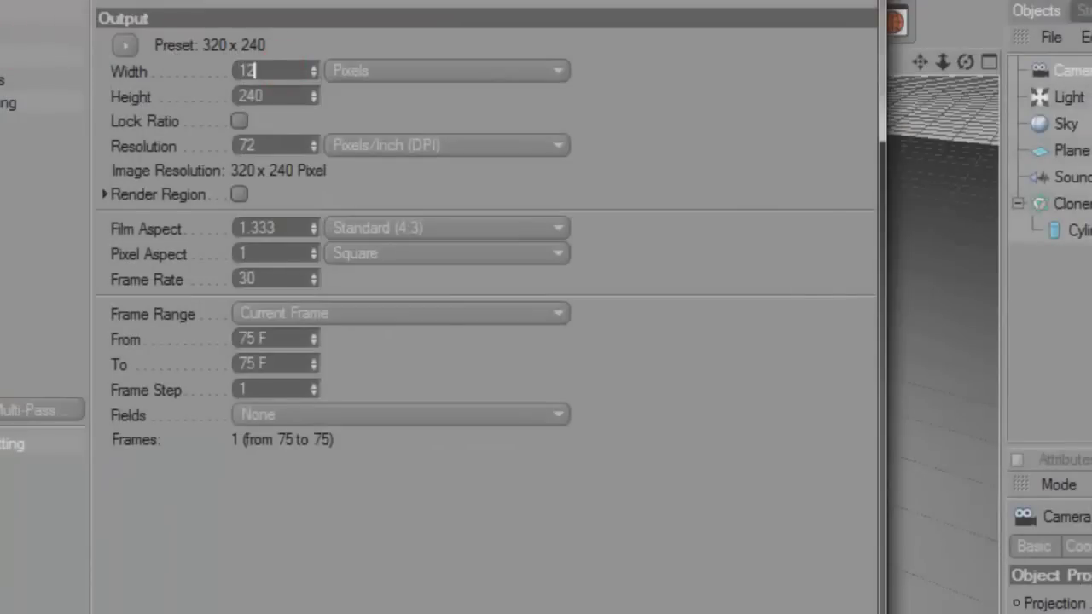
{"action": "key", "text": "Tab"}
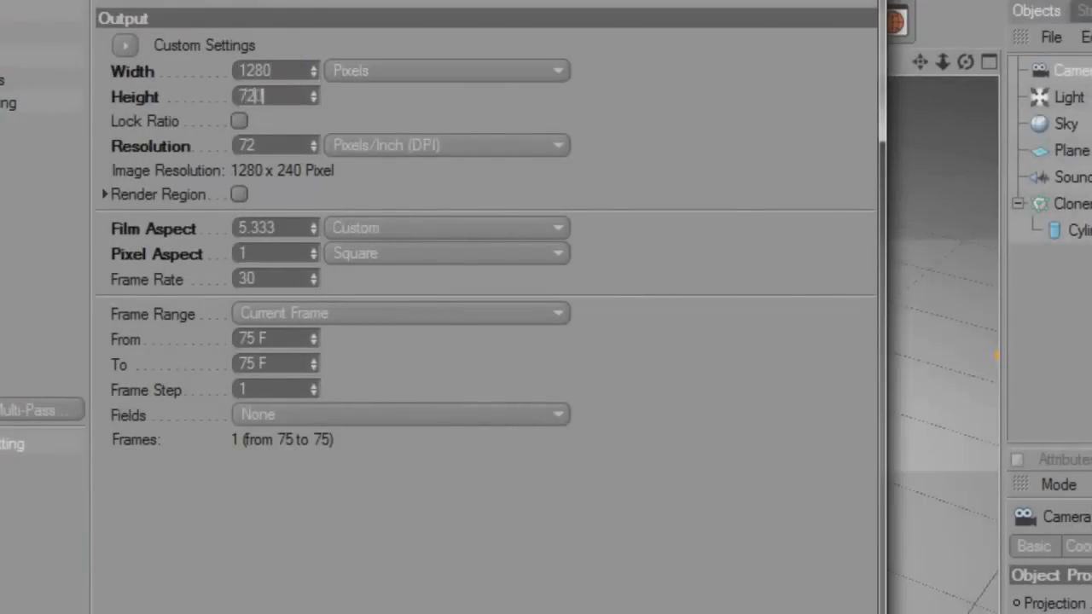
{"action": "key", "text": "Tab"}
{"action": "key", "text": "Tab"}
{"action": "key", "text": "Tab"}
{"action": "key", "text": "Tab"}
{"action": "key", "text": "Tab"}
{"action": "key", "text": "Tab"}
{"action": "key", "text": "Tab"}
{"action": "type", "text": "150"}
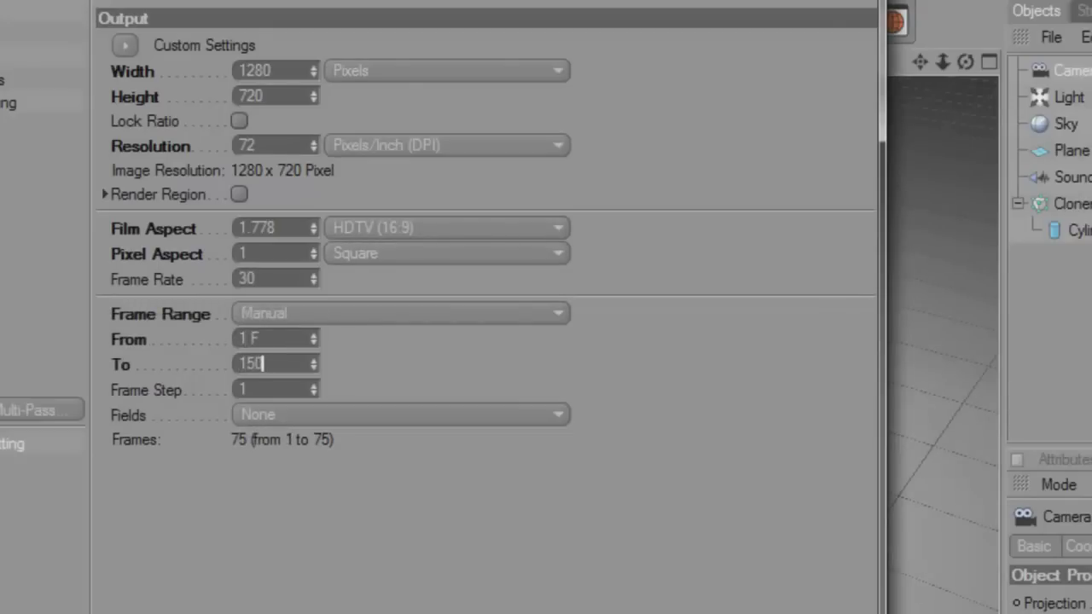
{"action": "left_click", "coordinate": [214, 553]}
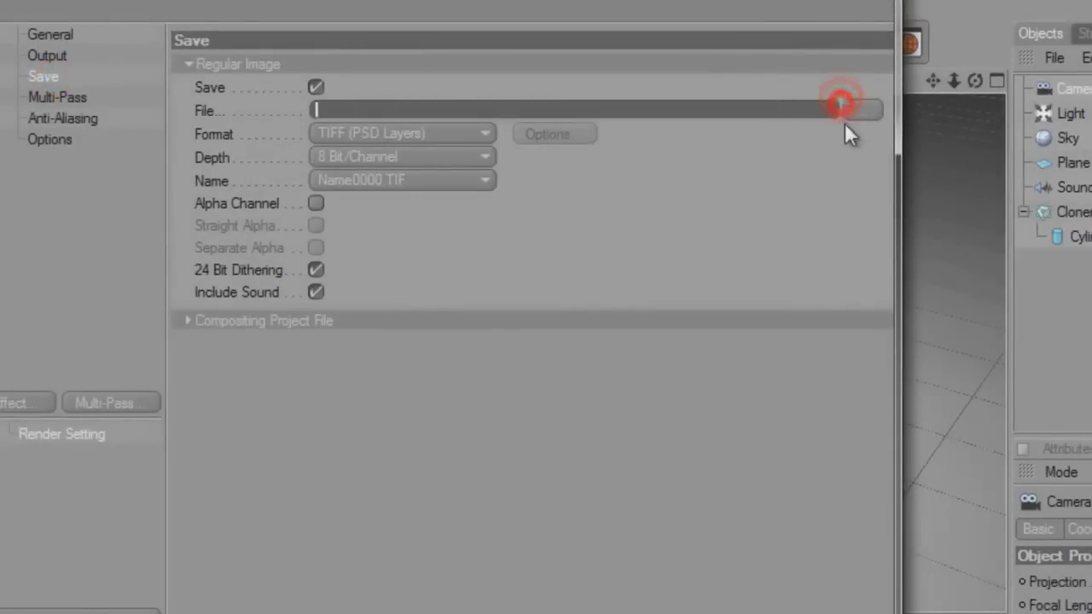
Set the render save file to 'sound effector' on the Desktop.
{"action": "left_click", "coordinate": [864, 109]}
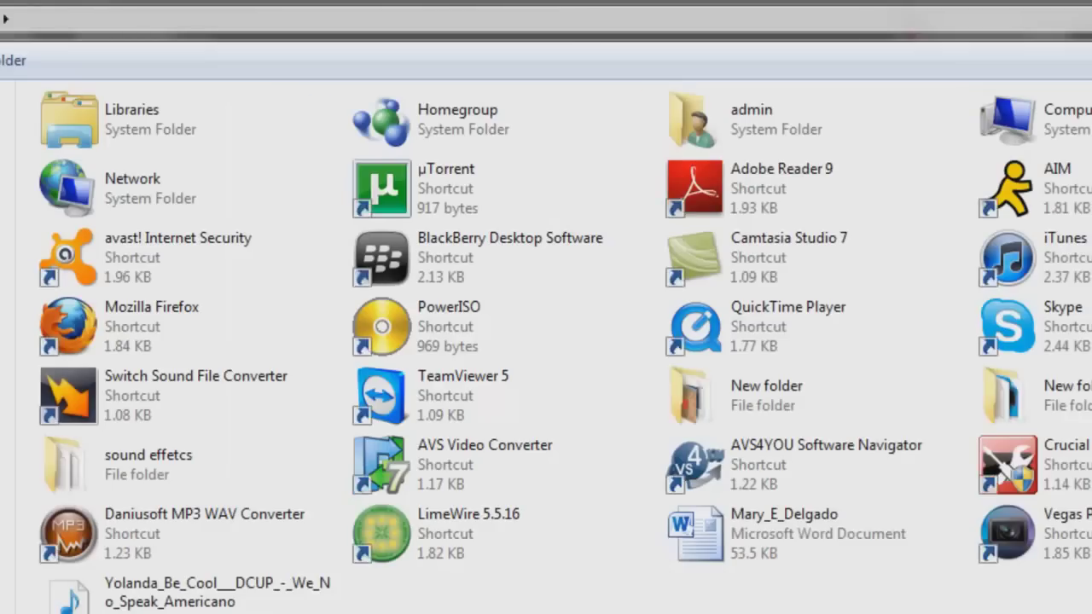
{"action": "type", "text": "sound"}
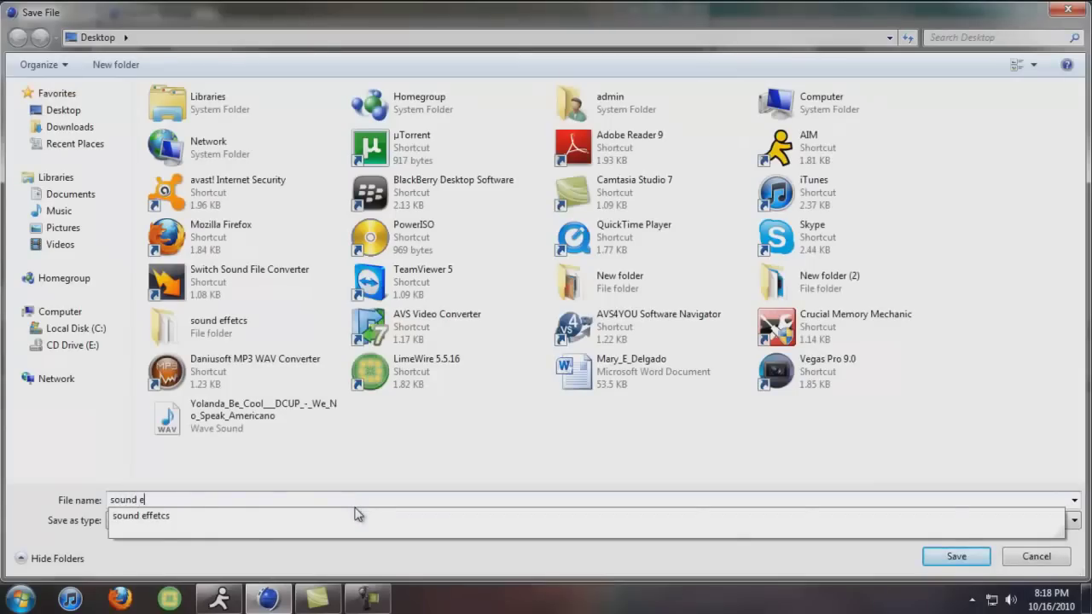
{"action": "type", "text": "ectorr"}
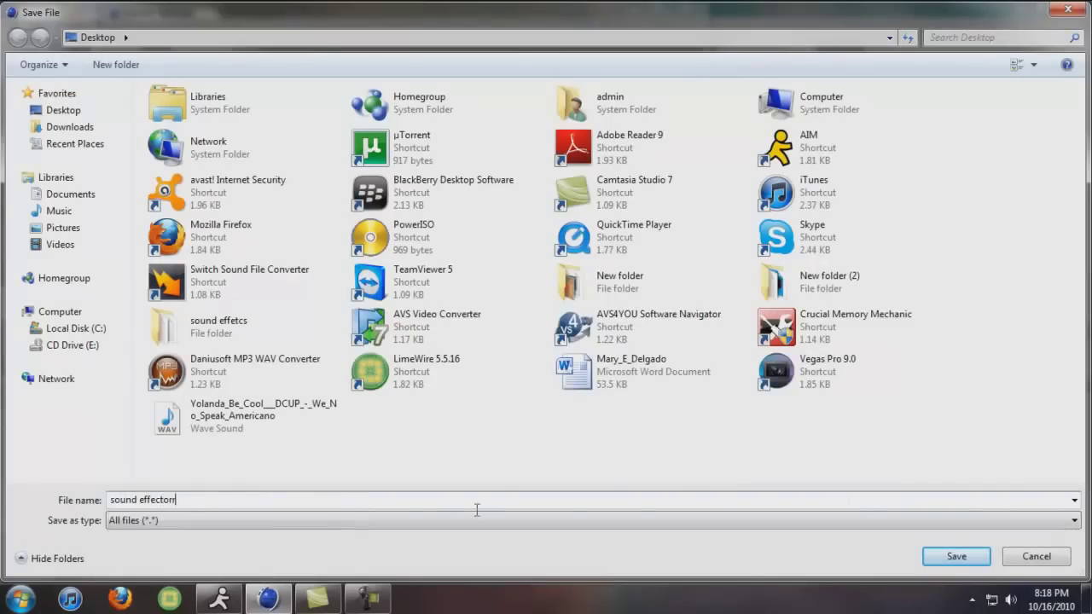
{"action": "key", "text": "BackSpace"}
{"action": "left_click", "coordinate": [954, 556]}
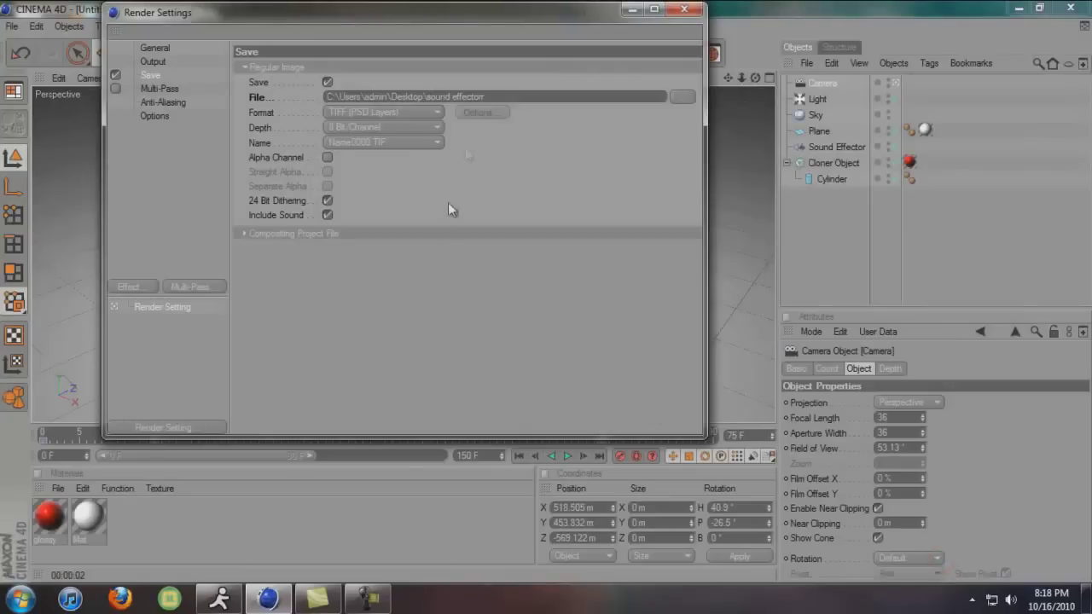
Choose AVI Movie format with a video compressor, include sound, and close Render Settings.
{"action": "left_click", "coordinate": [384, 112]}
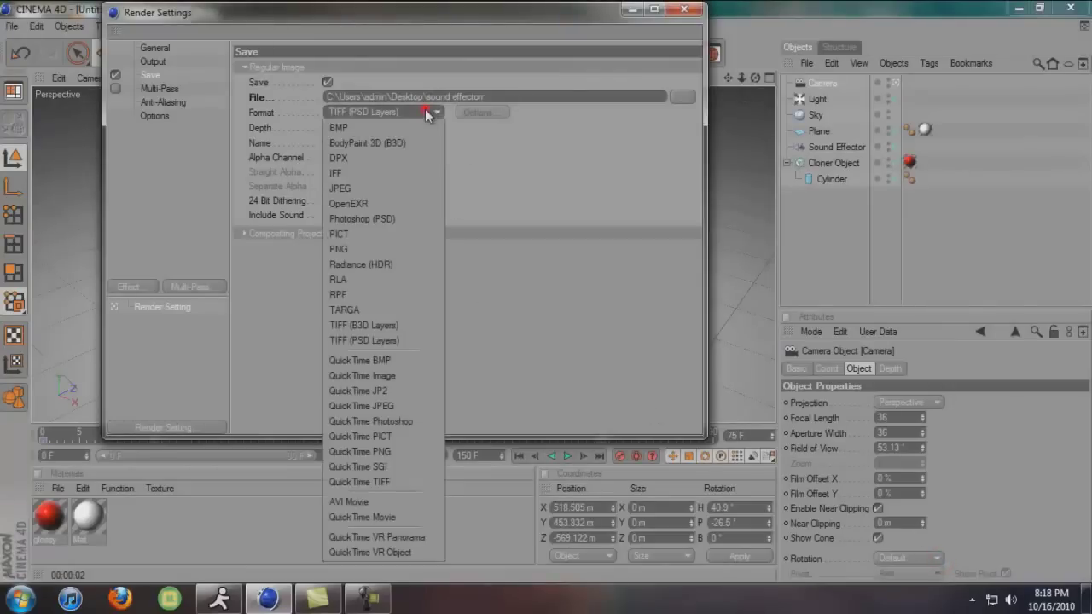
{"action": "left_click", "coordinate": [370, 503]}
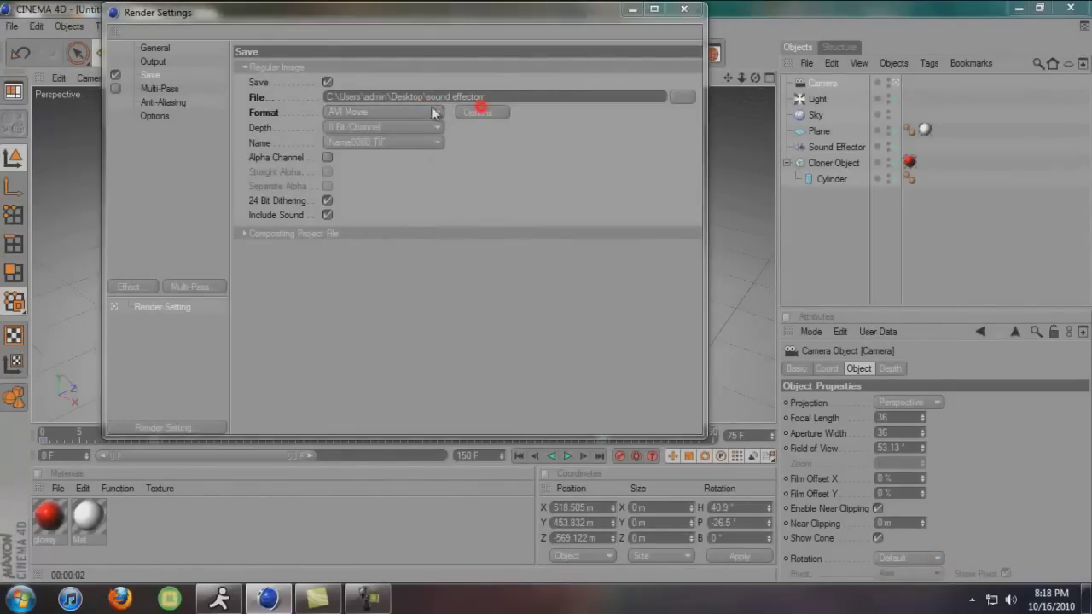
{"action": "left_click", "coordinate": [481, 112]}
{"action": "left_click", "coordinate": [252, 95]}
{"action": "left_click", "coordinate": [233, 162]}
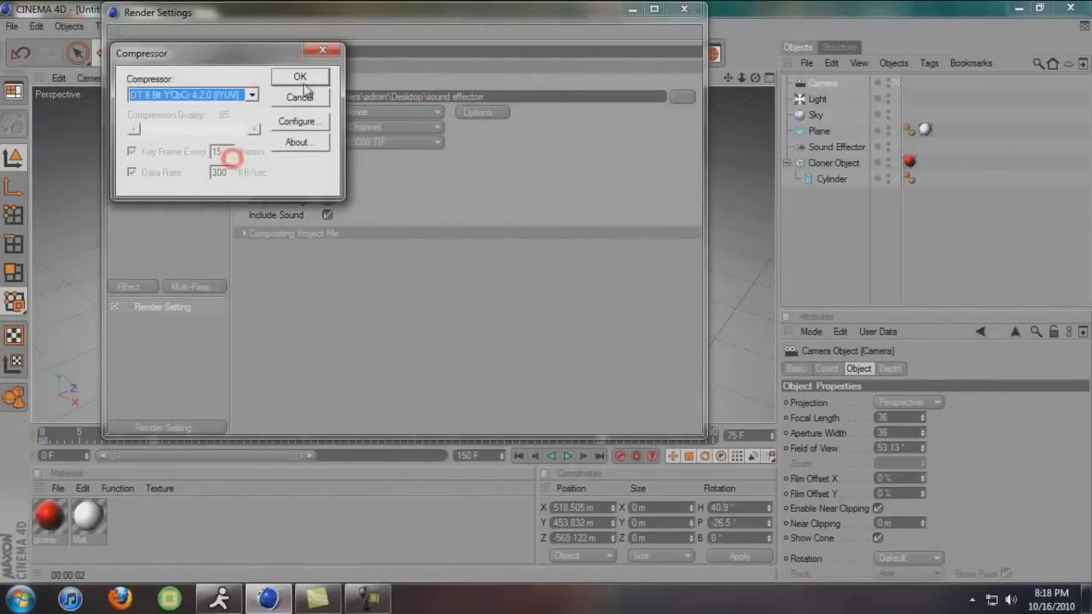
{"action": "left_click", "coordinate": [299, 76]}
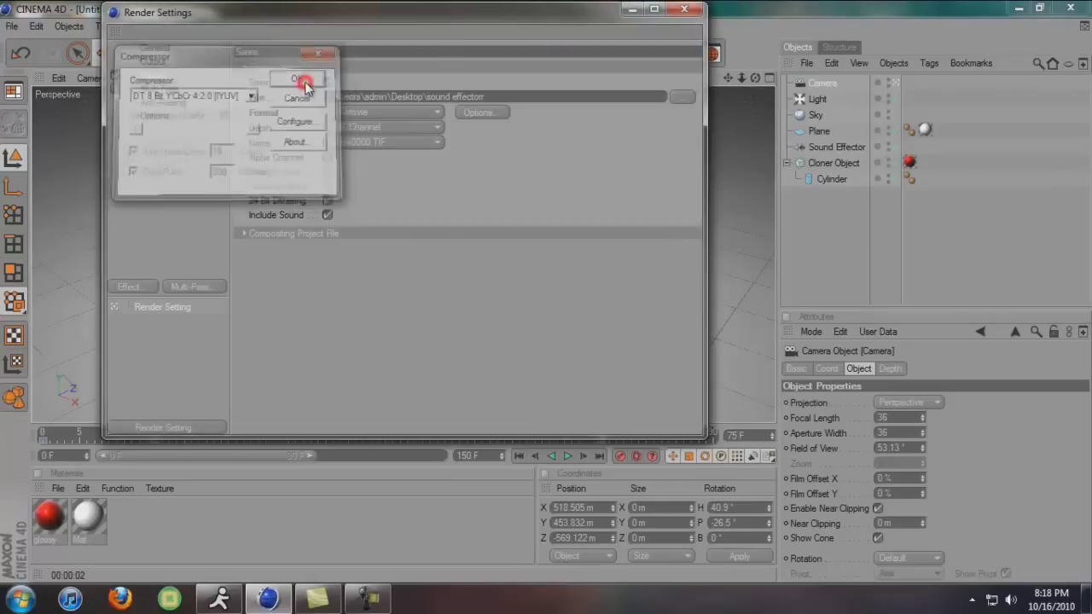
{"action": "left_click", "coordinate": [329, 215]}
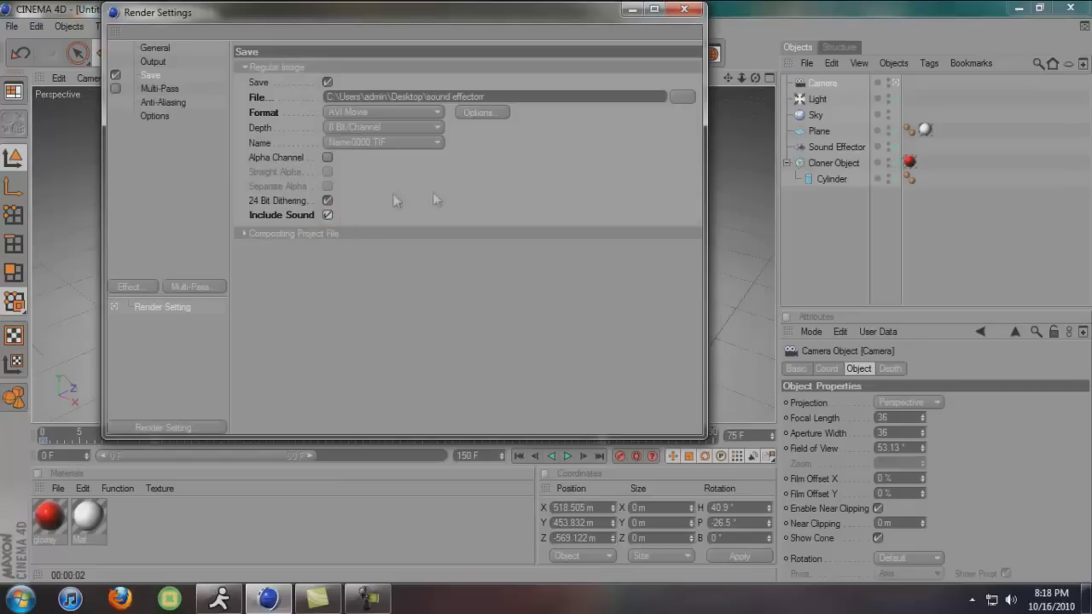
{"action": "left_click", "coordinate": [684, 10]}
Render the 150-frame ring animation to the Picture Viewer.
{"action": "left_click", "coordinate": [381, 55]}
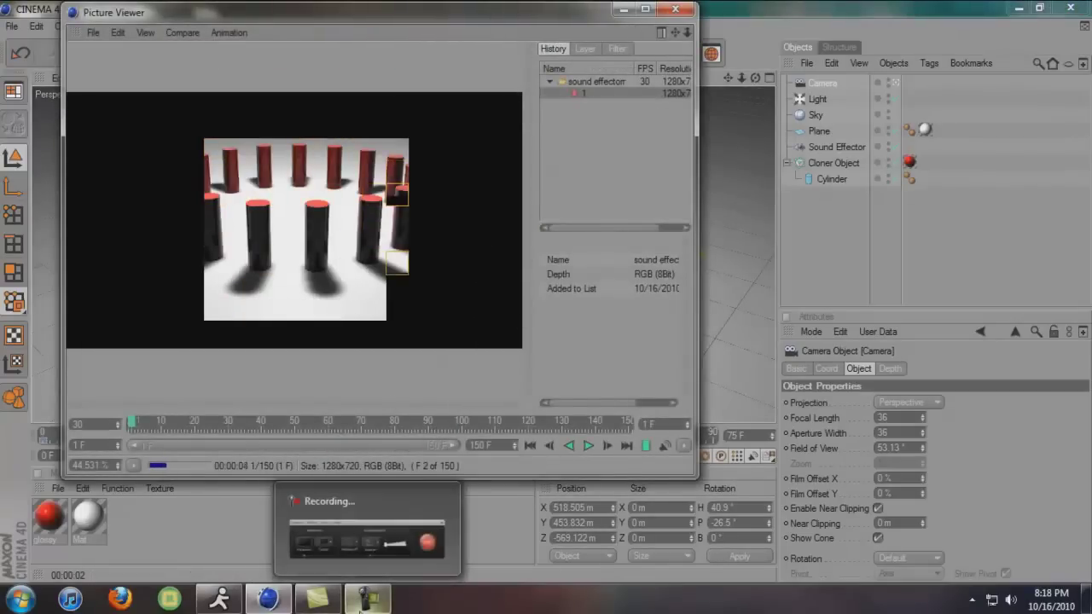
{"action": "left_click", "coordinate": [366, 600]}
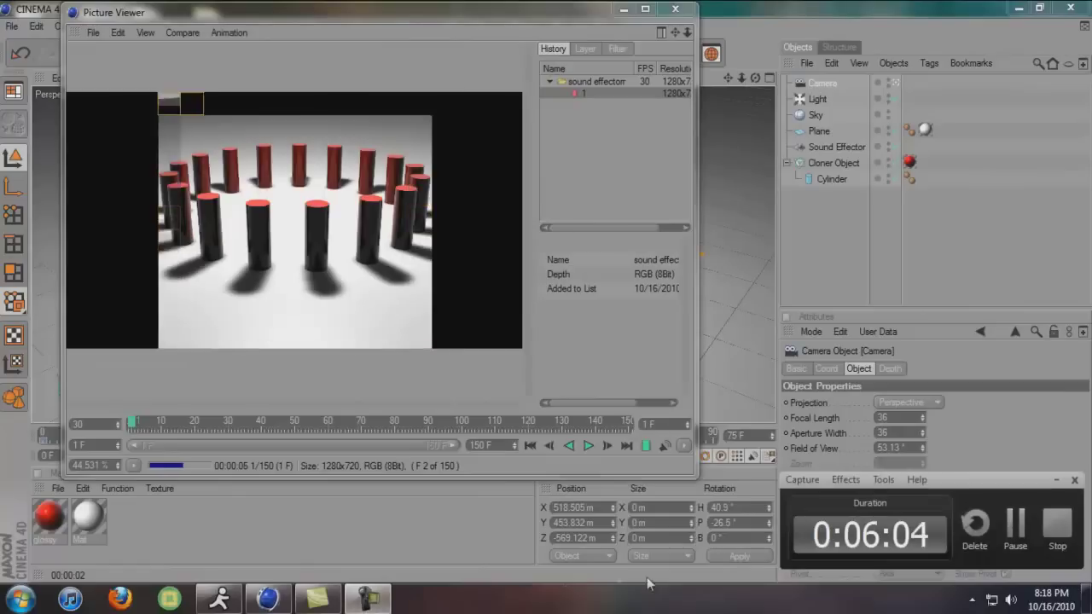